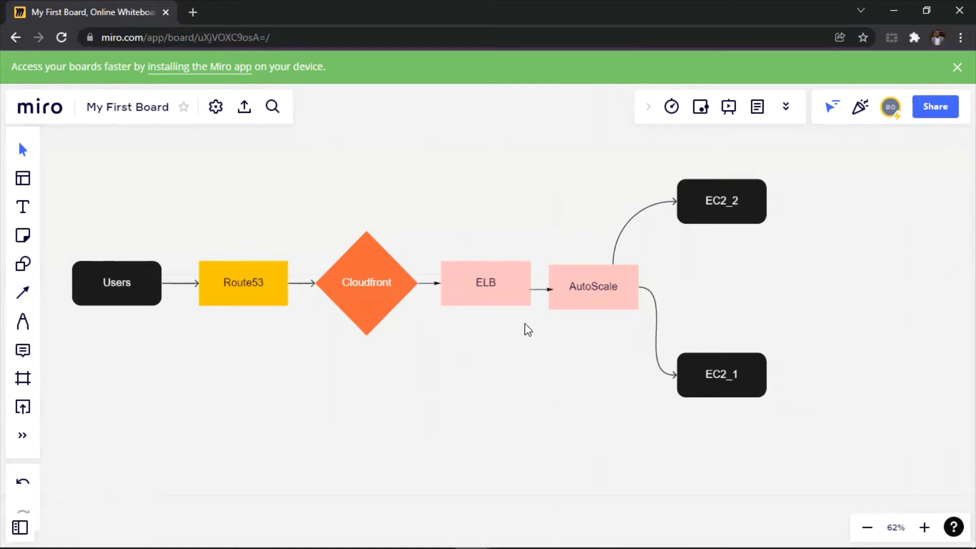
# Switch from the Miro diagram to the CloudFront Distributions browser window.
pyautogui.click(480, 533)
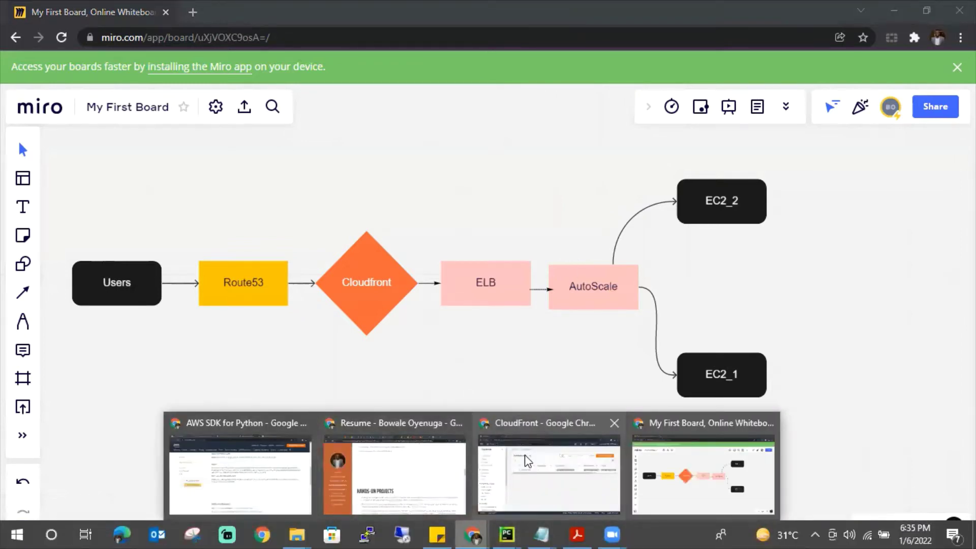
pyautogui.click(526, 461)
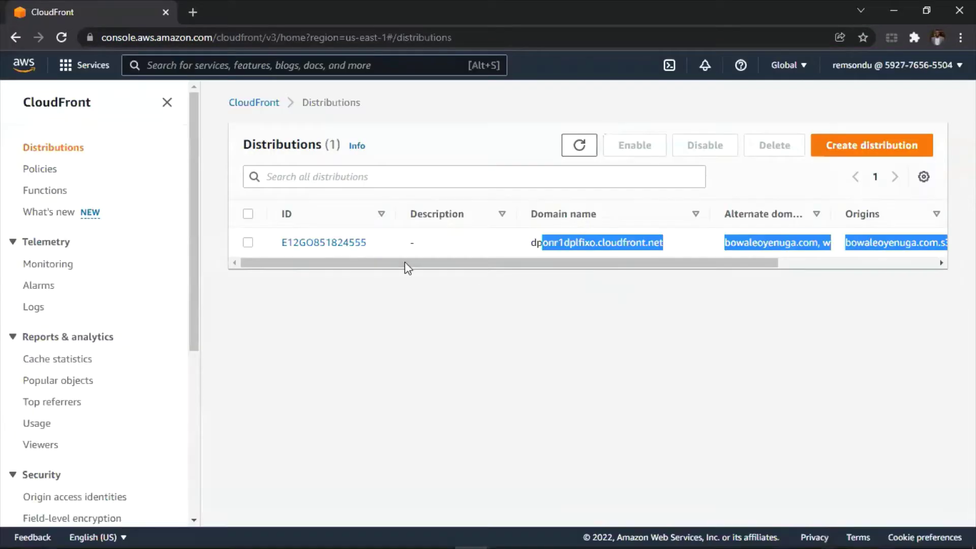
# Search the AWS console for s3 and open the S3 service.
pyautogui.moveTo(404, 261); pyautogui.dragTo(279, 290)
pyautogui.click(183, 65)
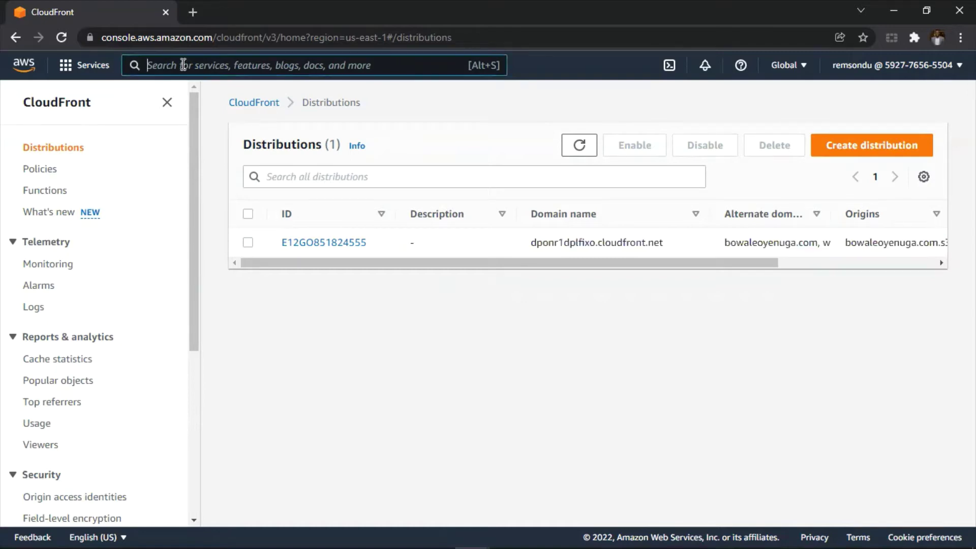
pyautogui.write('s3')
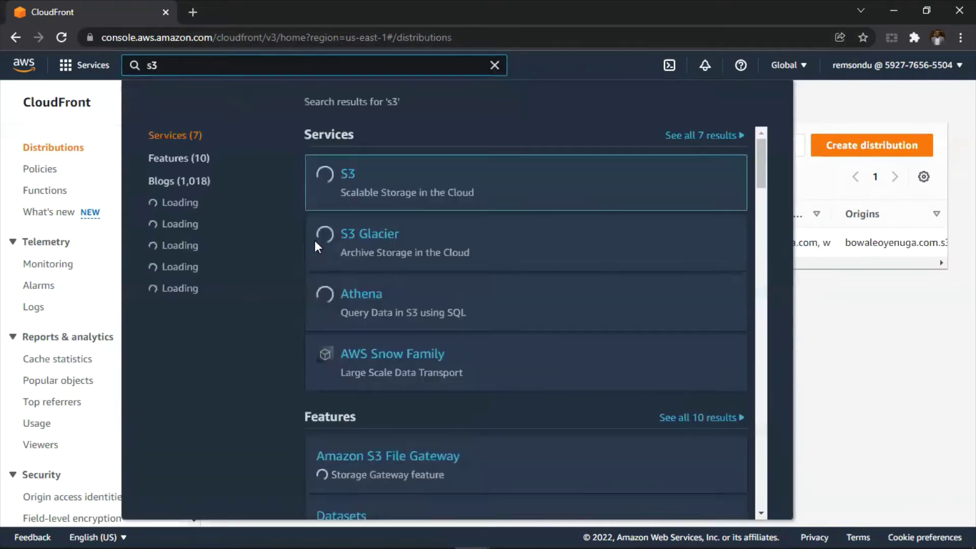
pyautogui.click(359, 179)
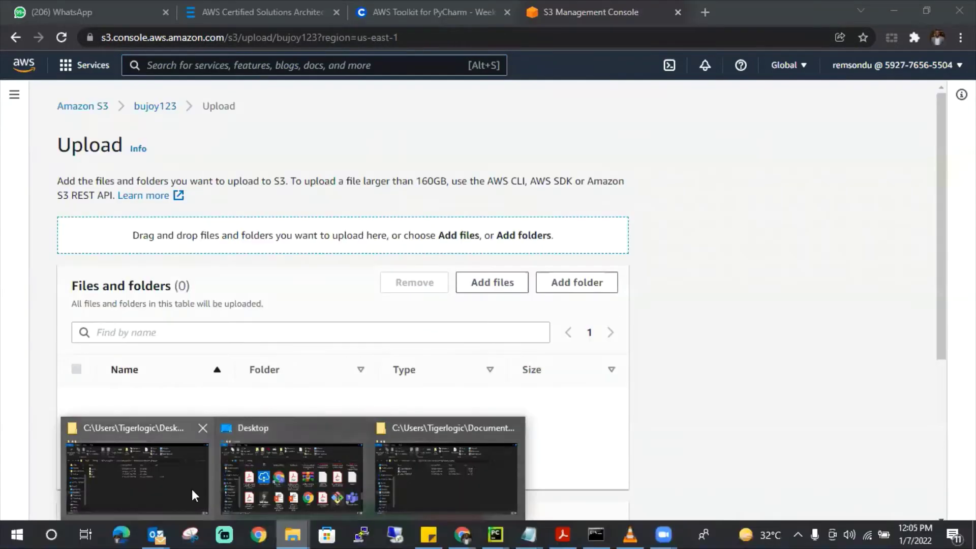
# Reposition the site files folder window and start a new browser tab.
pyautogui.click(192, 491)
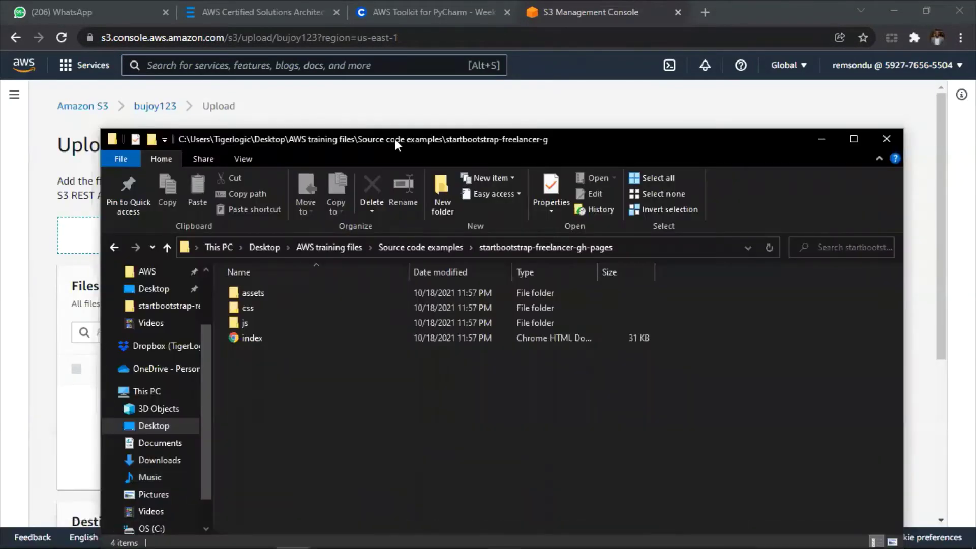
pyautogui.moveTo(394, 139); pyautogui.dragTo(510, 140)
pyautogui.click(707, 11)
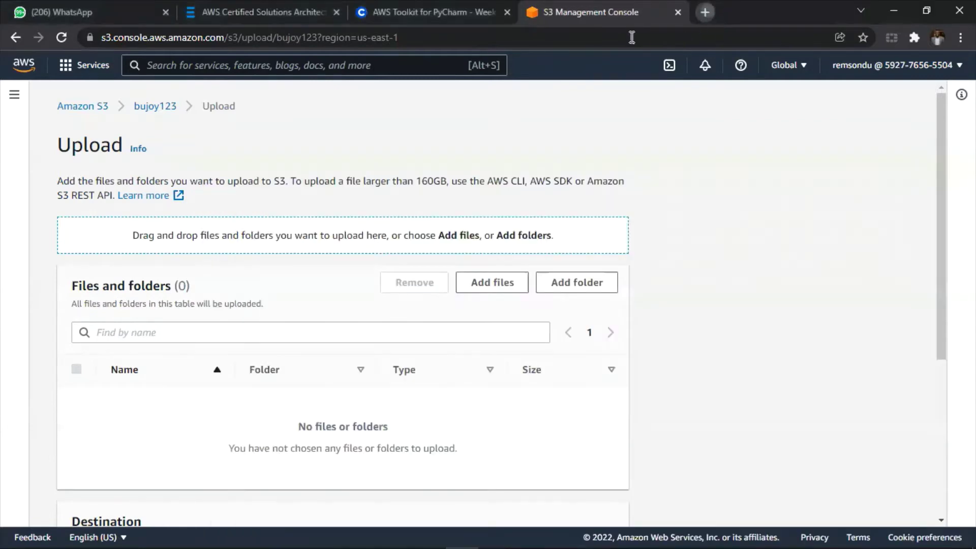
pyautogui.write('s')
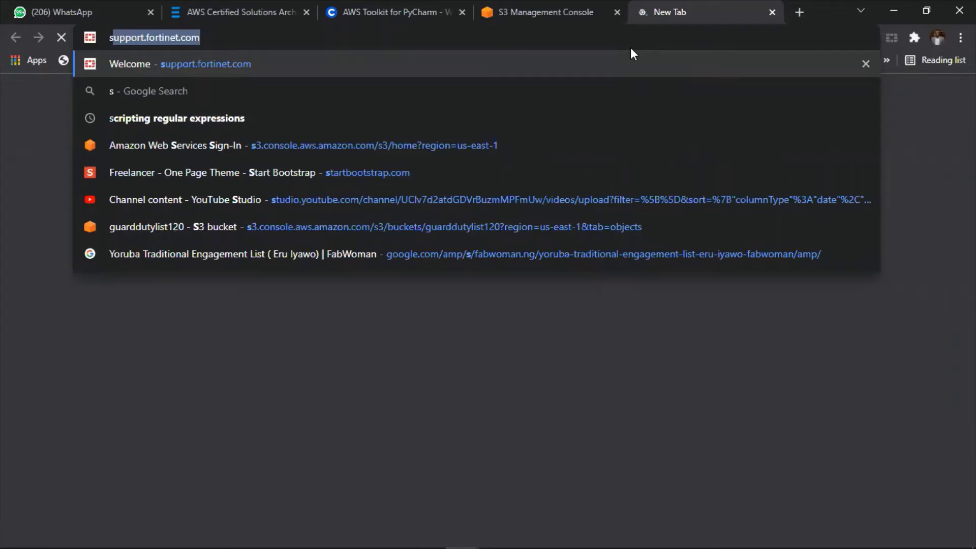
# Load startbootstrap.com and scroll through its free themes.
pyautogui.write('tartbootstrap.com')
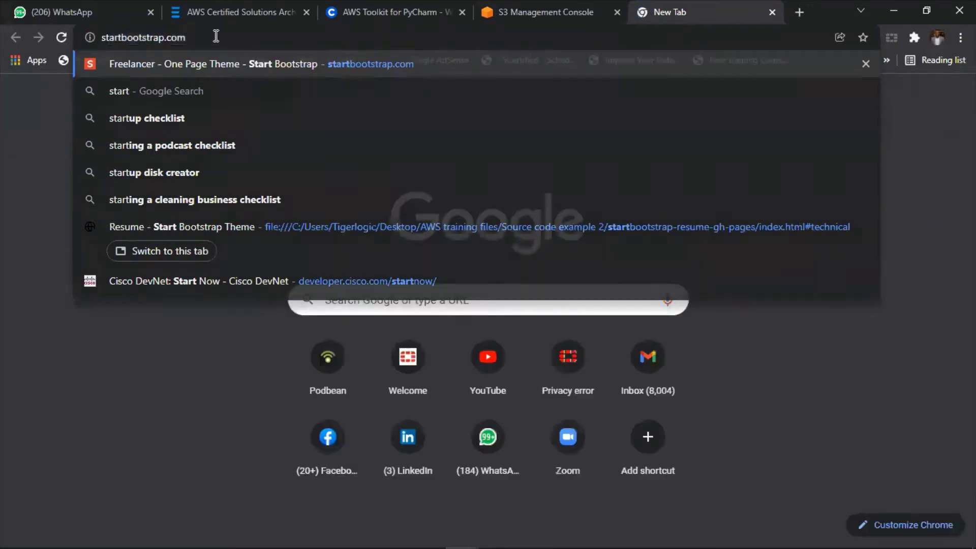
pyautogui.press('Return')
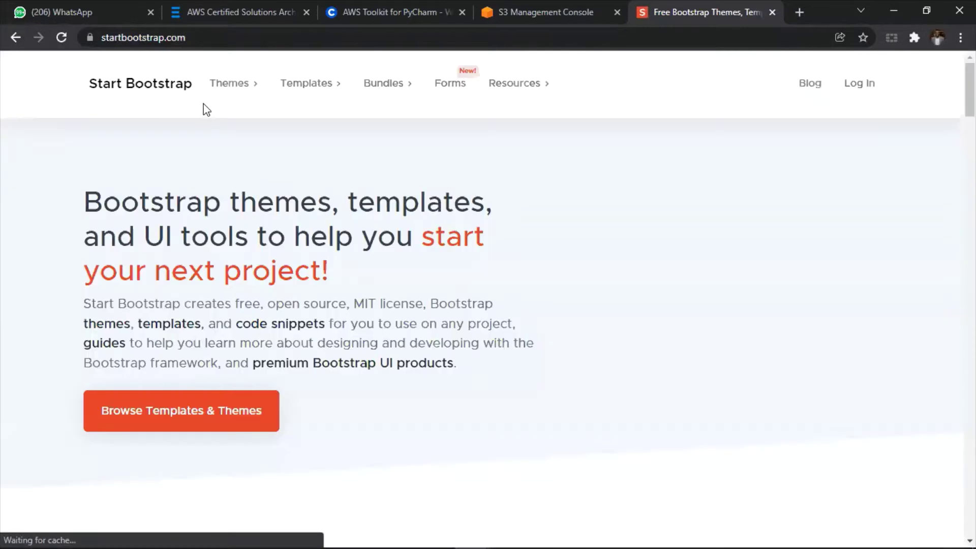
pyautogui.scroll(-10, 271, 305)
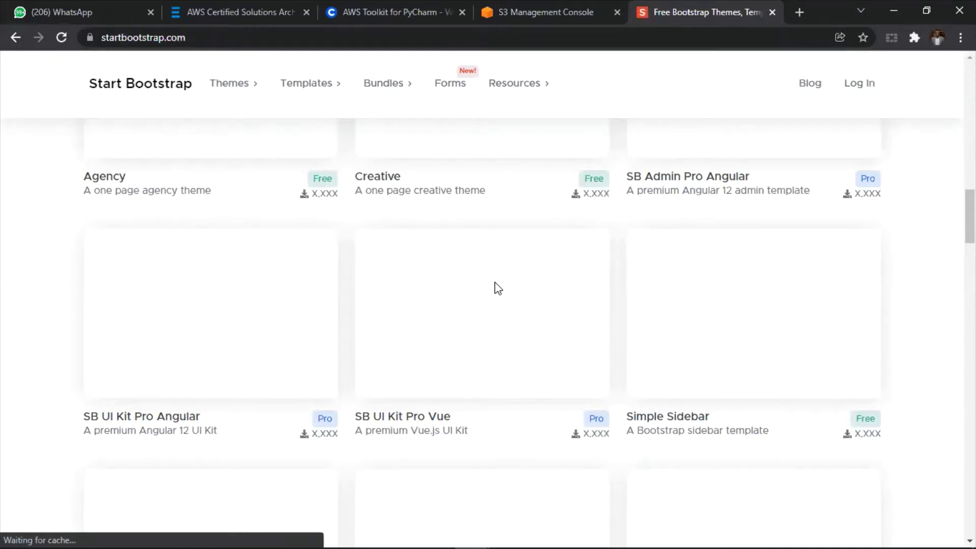
# Browse the Start Bootstrap theme gallery further, then return to the S3 upload page.
pyautogui.click(536, 17)
pyautogui.click(649, 11)
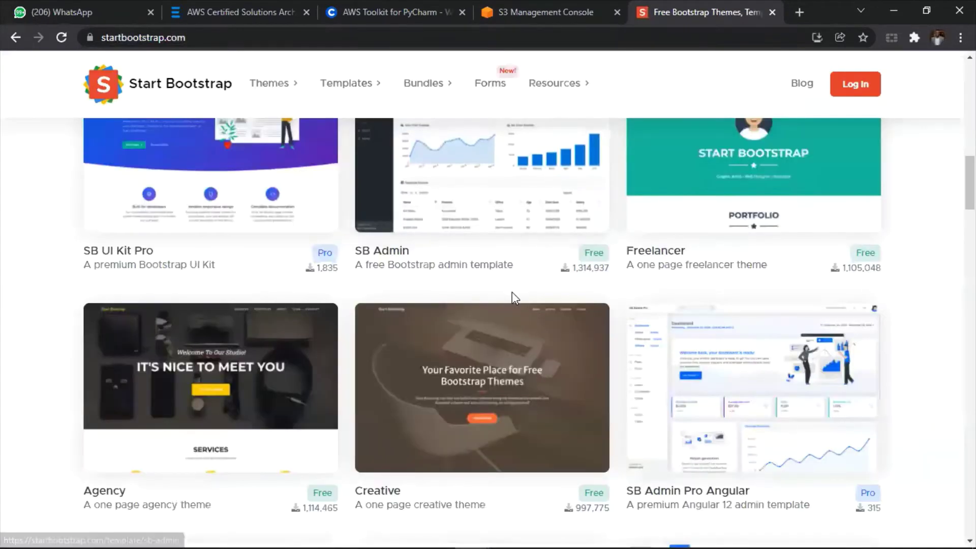
pyautogui.scroll(8, 727, 386)
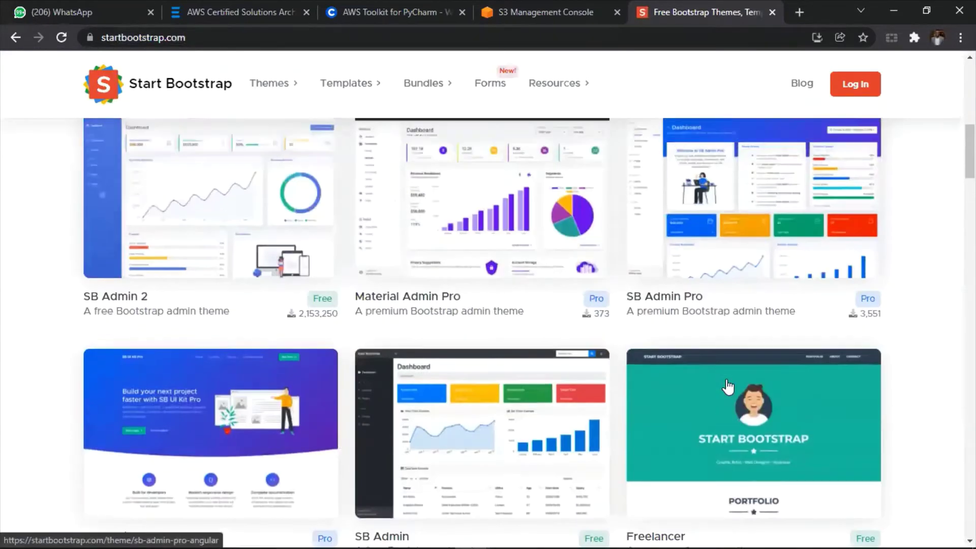
pyautogui.scroll(-2, 727, 387)
pyautogui.scroll(-10, 728, 387)
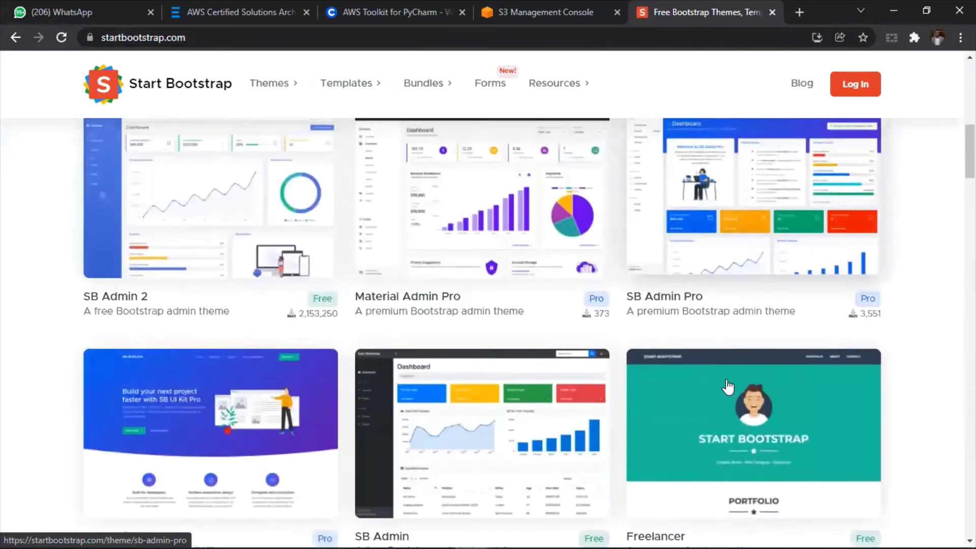
pyautogui.scroll(-4, 727, 386)
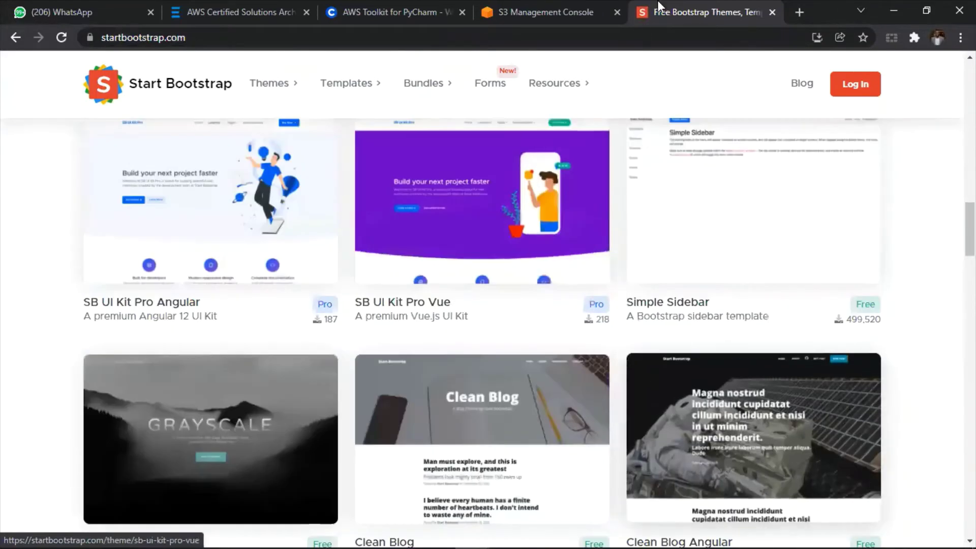
pyautogui.click(547, 7)
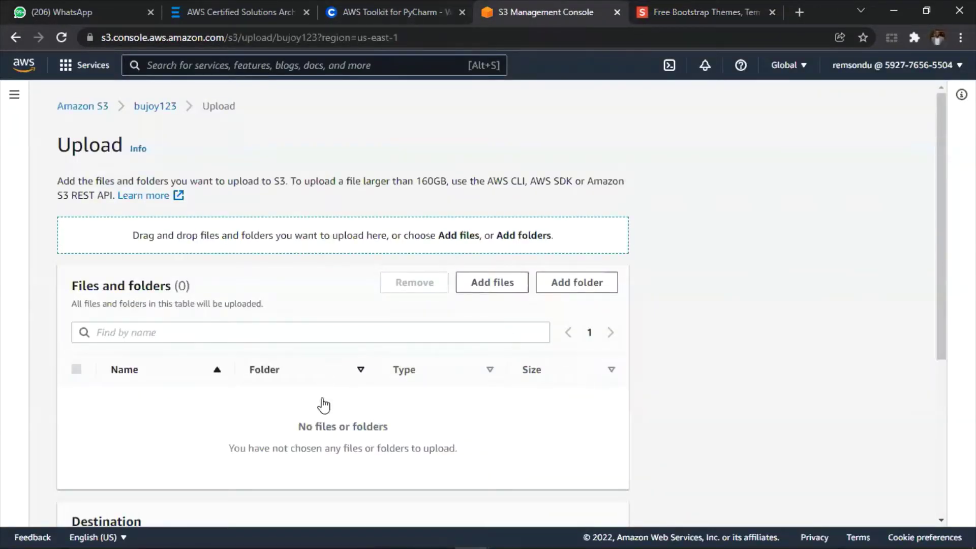
# Drop the Freelancer assets, css, js and index items into bujoy123 and close the finished upload.
pyautogui.moveTo(462, 544)
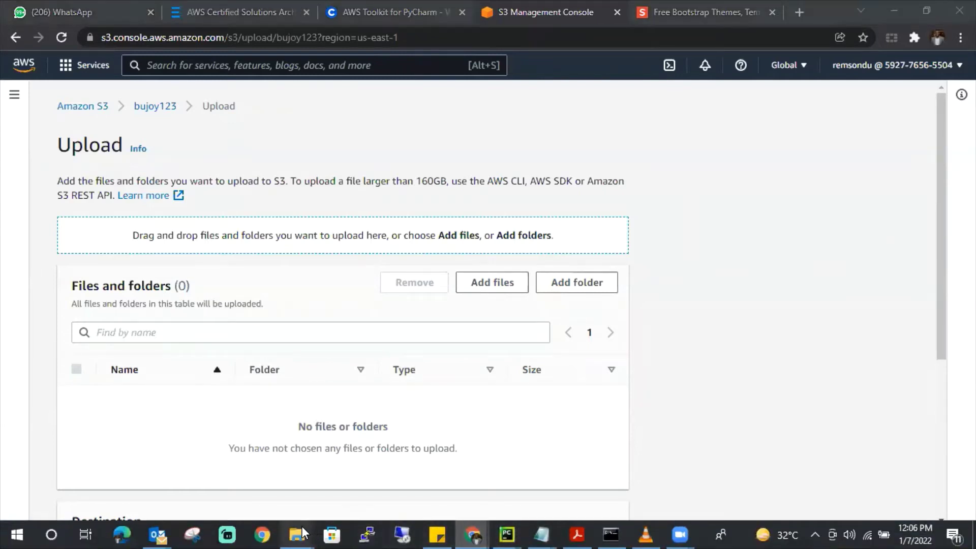
pyautogui.moveTo(301, 533)
pyautogui.click(166, 474)
pyautogui.click(352, 316)
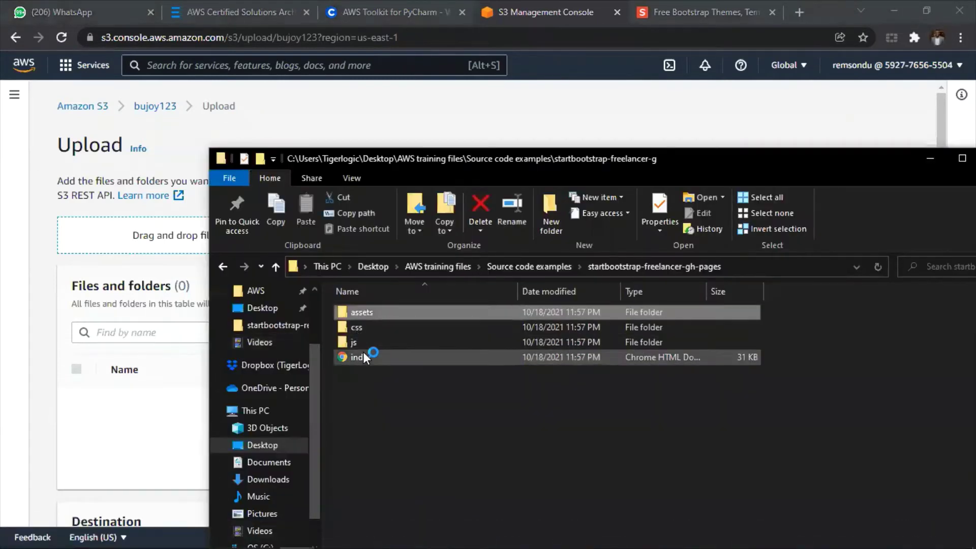
pyautogui.hotkey('ctrl', 'a')
pyautogui.moveTo(394, 342); pyautogui.dragTo(155, 259)
pyautogui.scroll(-1, 614, 358)
pyautogui.scroll(-7, 614, 358)
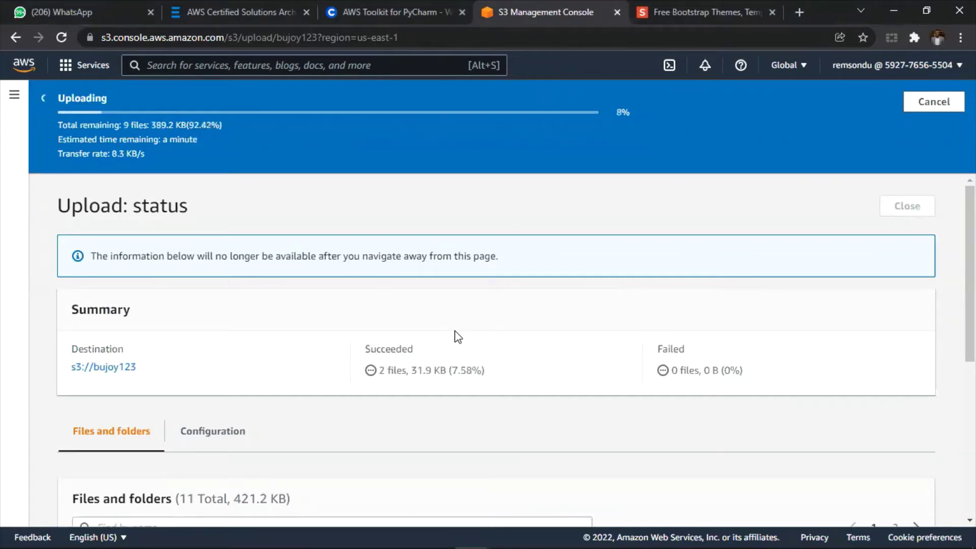
pyautogui.moveTo(267, 528)
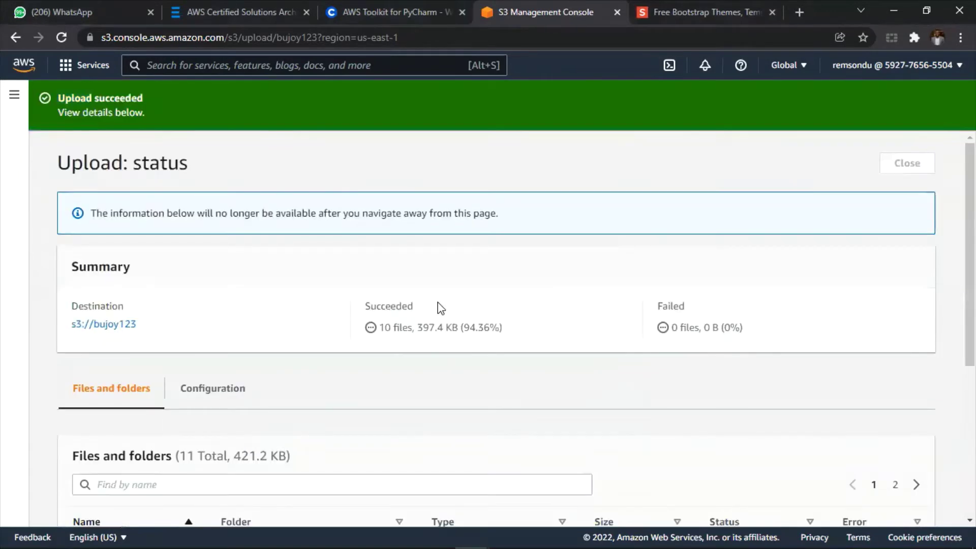
pyautogui.click(901, 163)
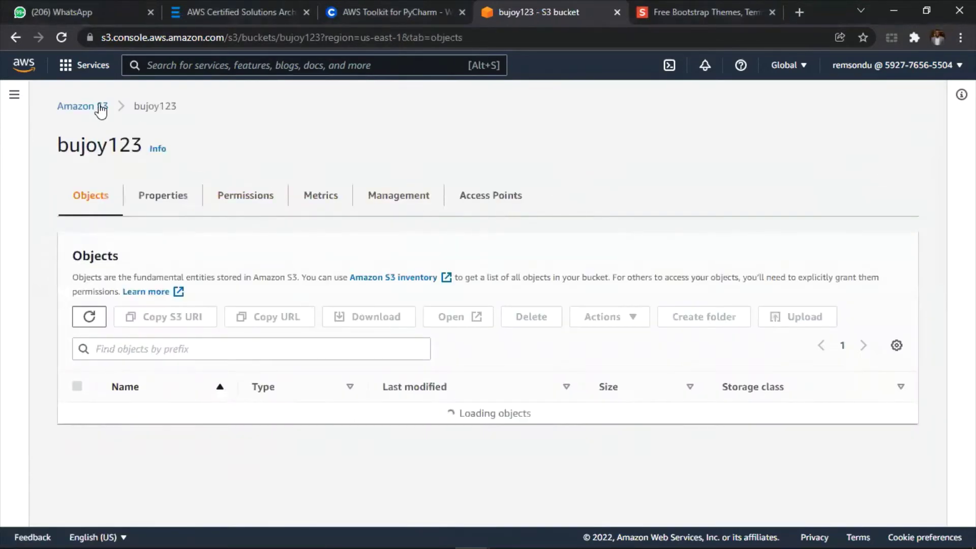
# Return to the S3 buckets list and open IAM from the Services menu.
pyautogui.click(83, 106)
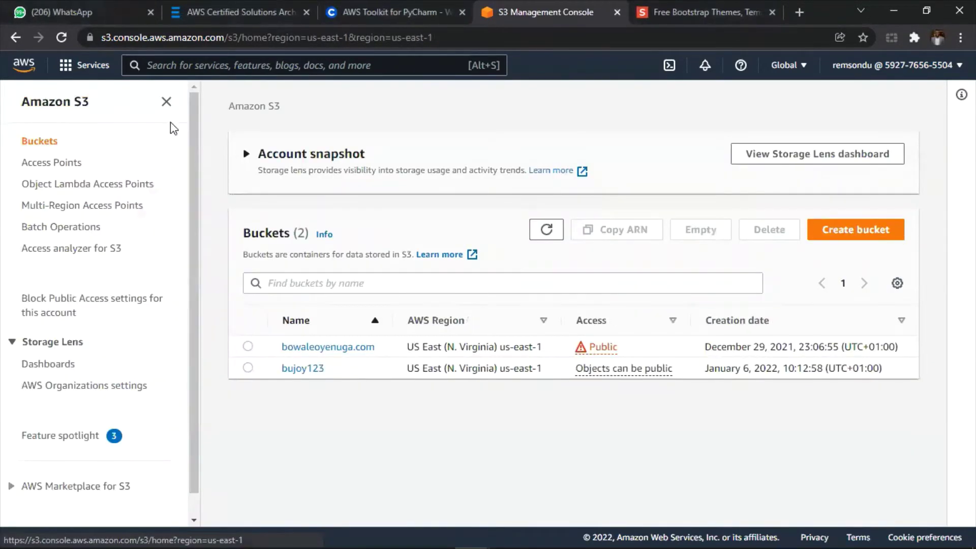
pyautogui.click(92, 68)
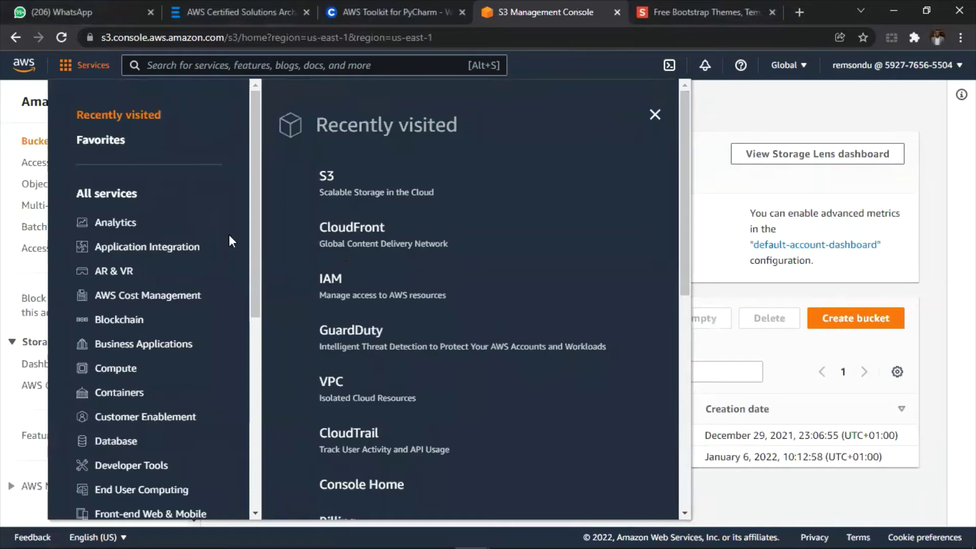
pyautogui.click(333, 298)
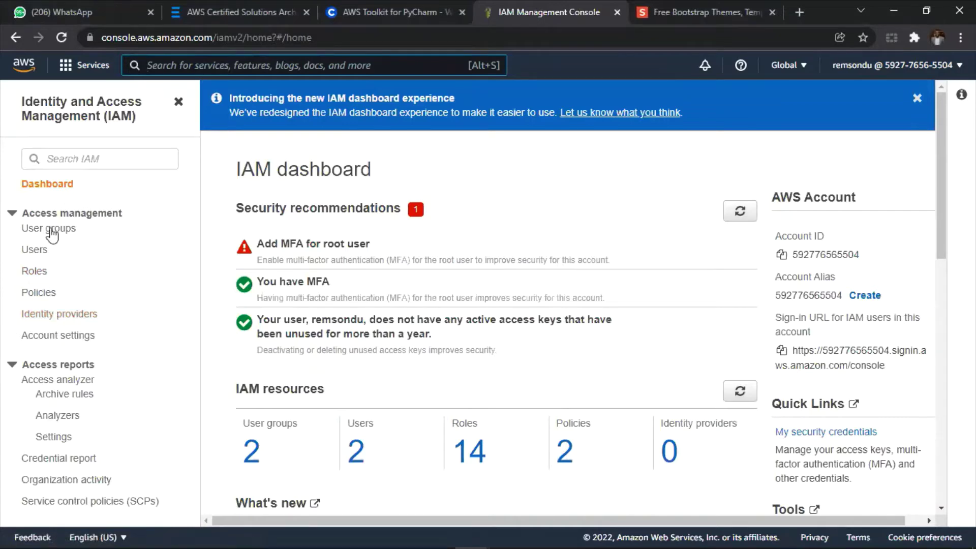
# Create a new IAM role trusted by AWS service with the EC2 use case.
pyautogui.click(42, 271)
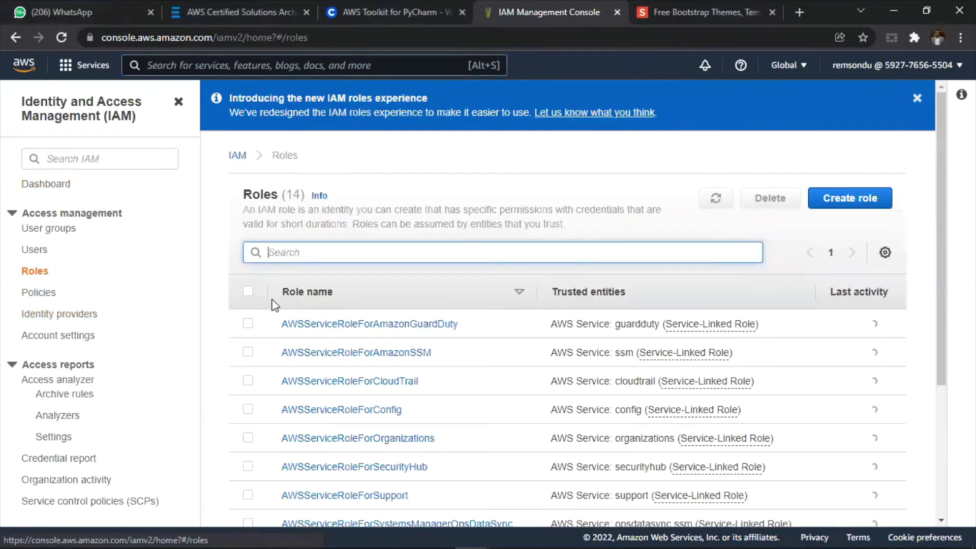
pyautogui.scroll(-3, 415, 285)
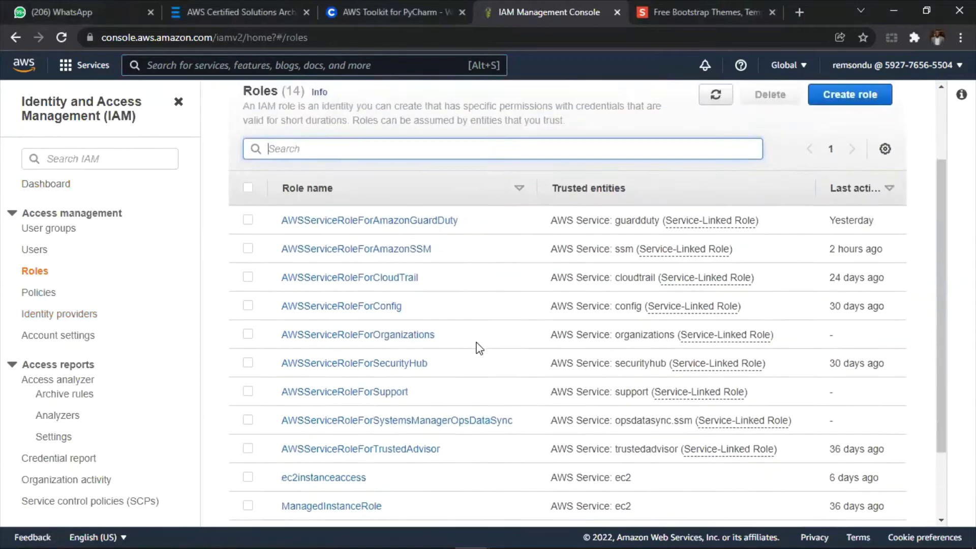
pyautogui.scroll(3, 660, 229)
pyautogui.click(847, 199)
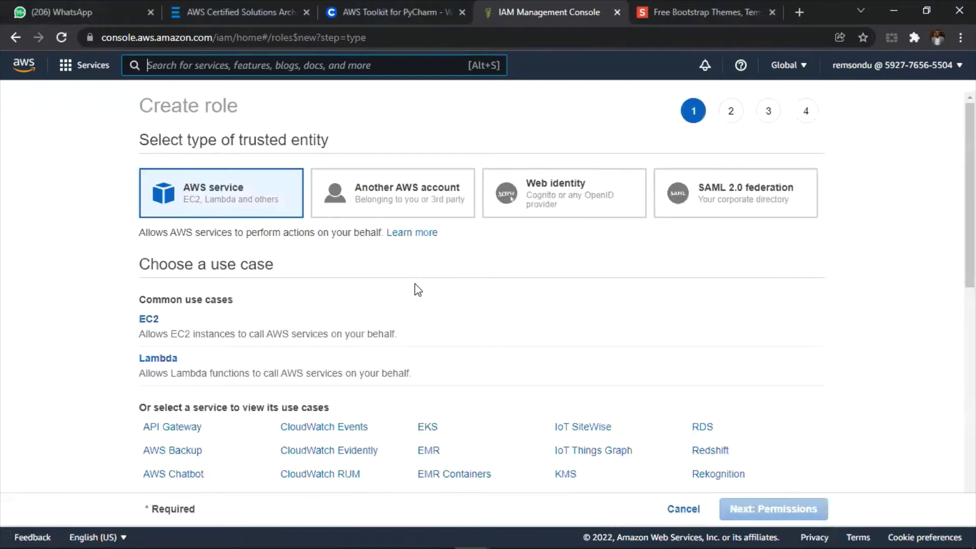
pyautogui.click(228, 208)
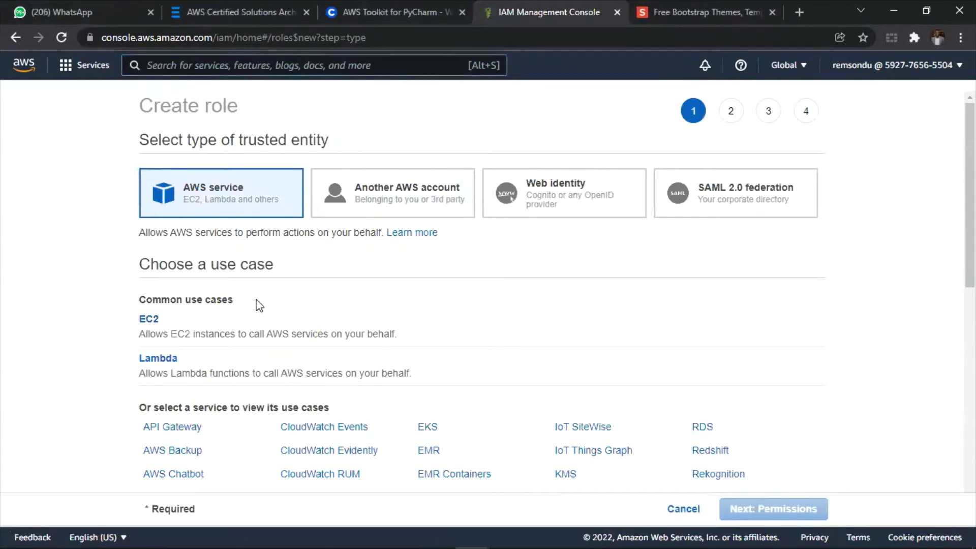
pyautogui.click(189, 337)
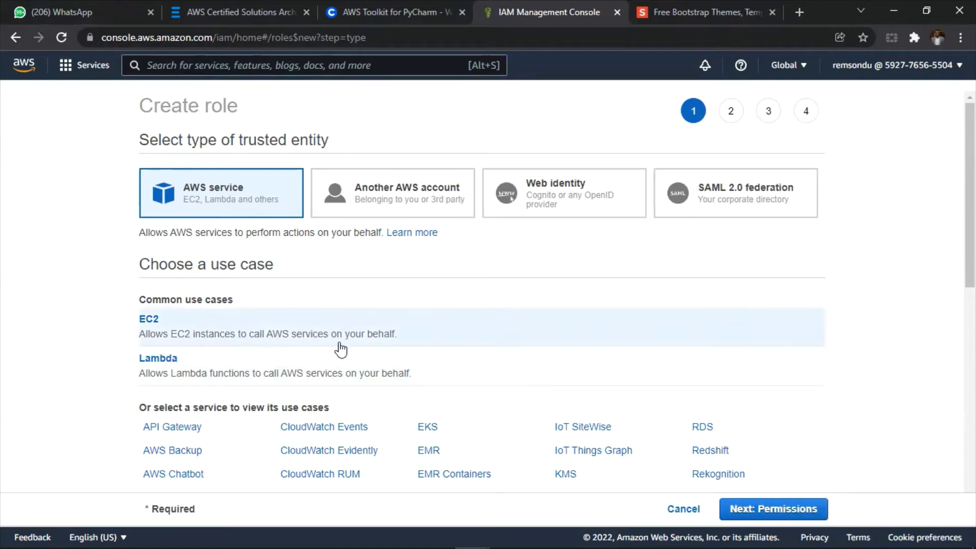
pyautogui.click(745, 517)
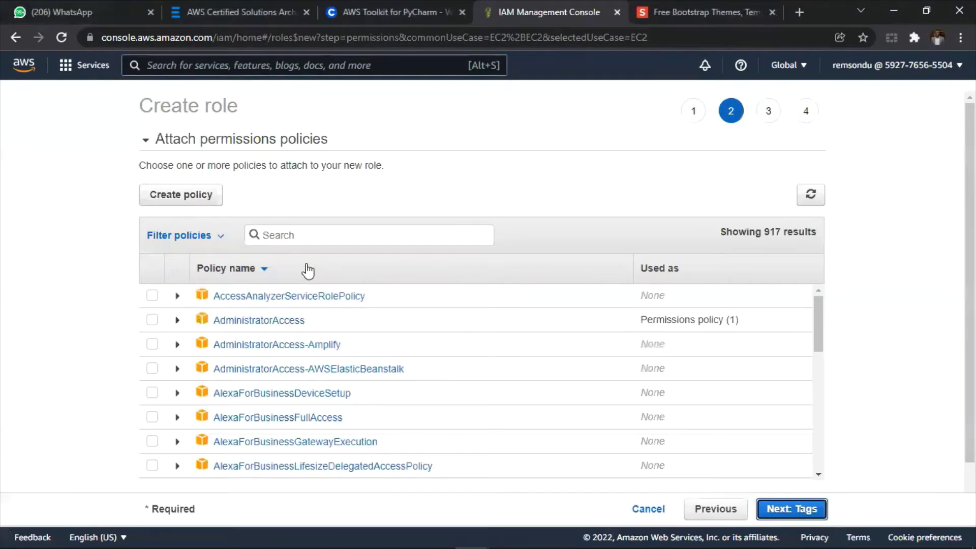
# Attach the AmazonS3FullAccess and AmazonSSMManagedInstanceCore policies to the role.
pyautogui.click(345, 234)
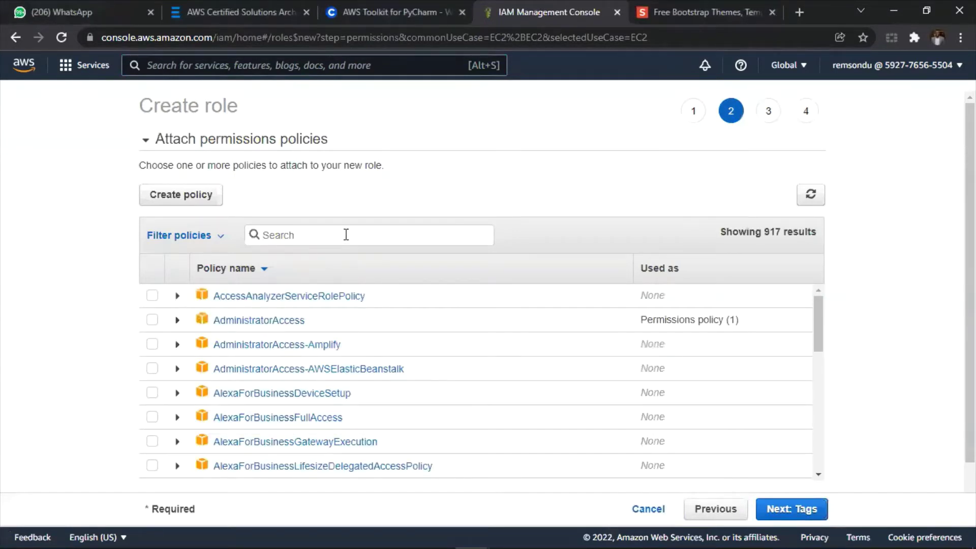
pyautogui.write('s3')
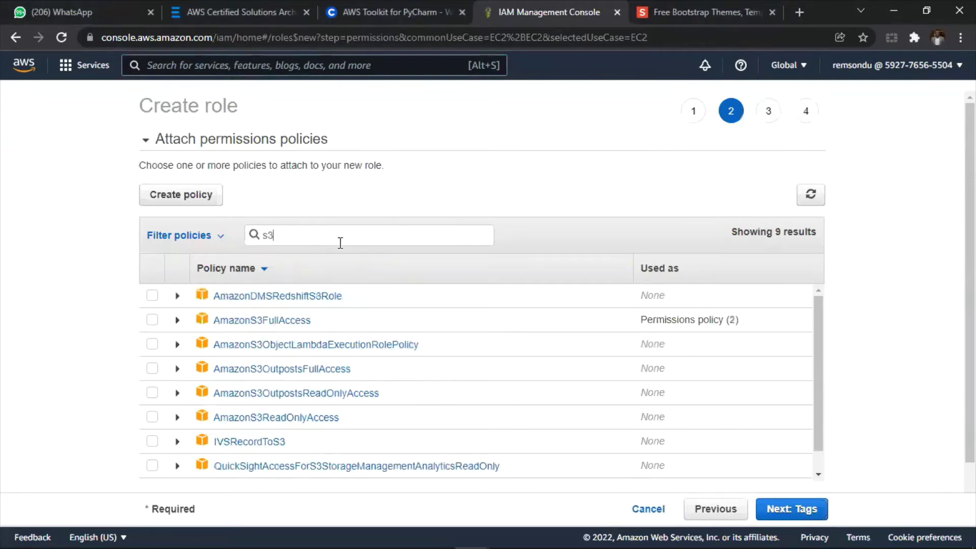
pyautogui.click(218, 312)
pyautogui.click(318, 234)
pyautogui.press('BackSpace')
pyautogui.press('BackSpace')
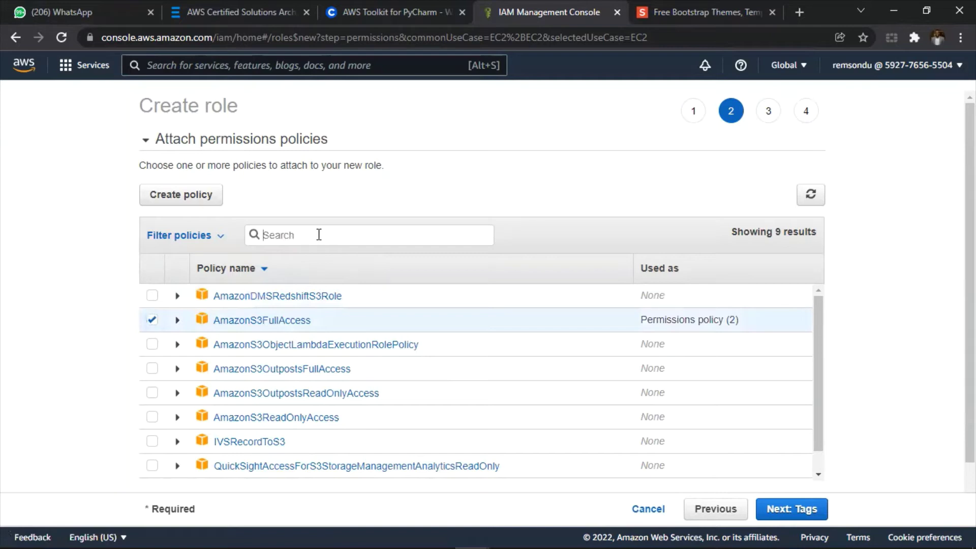
pyautogui.write('ssm')
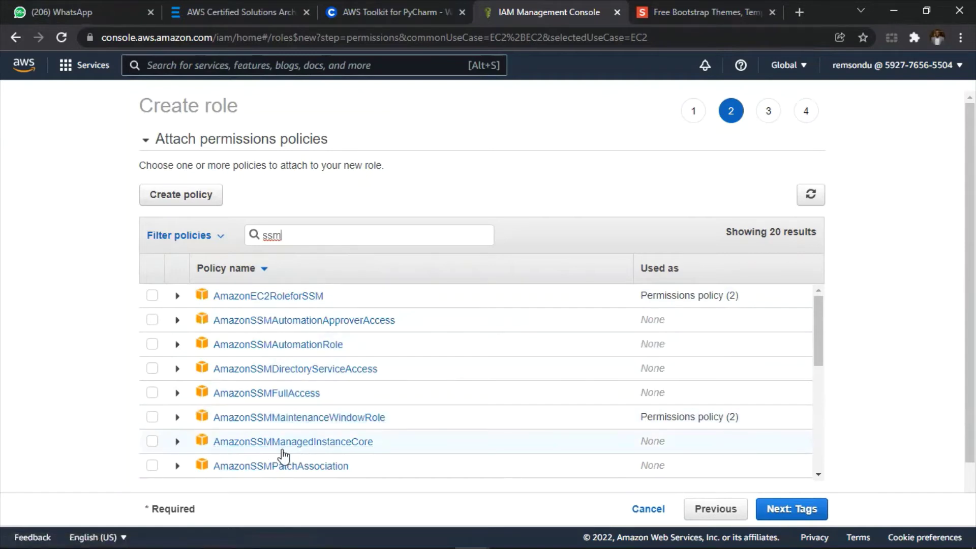
pyautogui.scroll(-1, 279, 447)
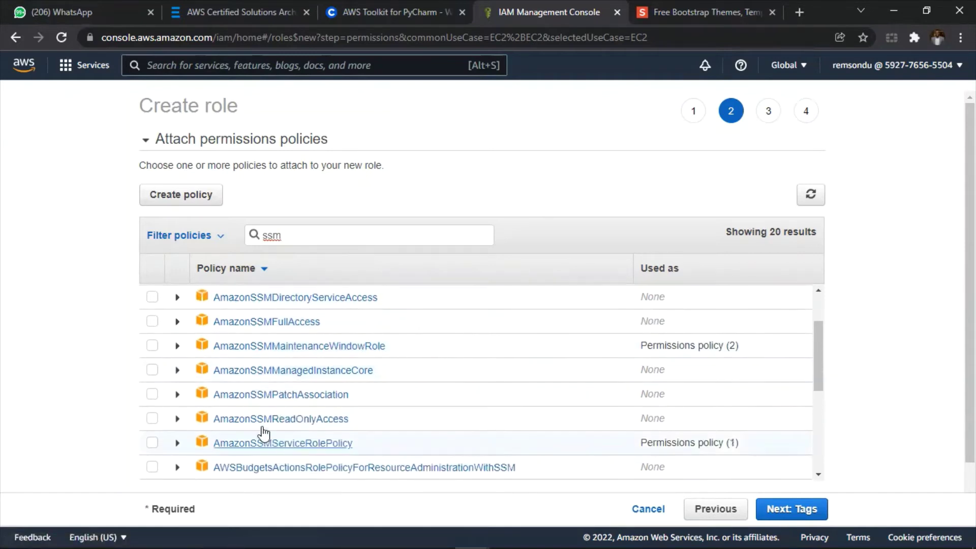
pyautogui.click(153, 369)
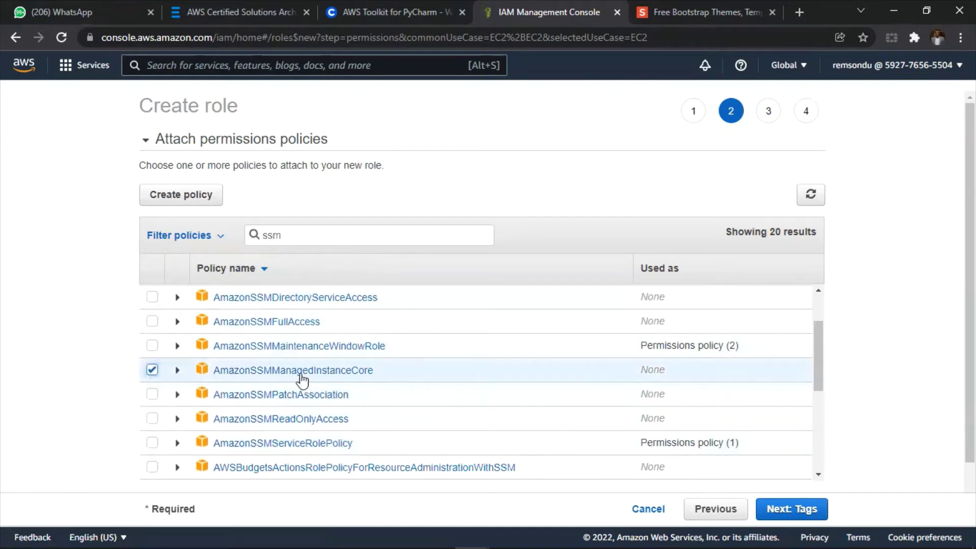
pyautogui.scroll(1, 425, 360)
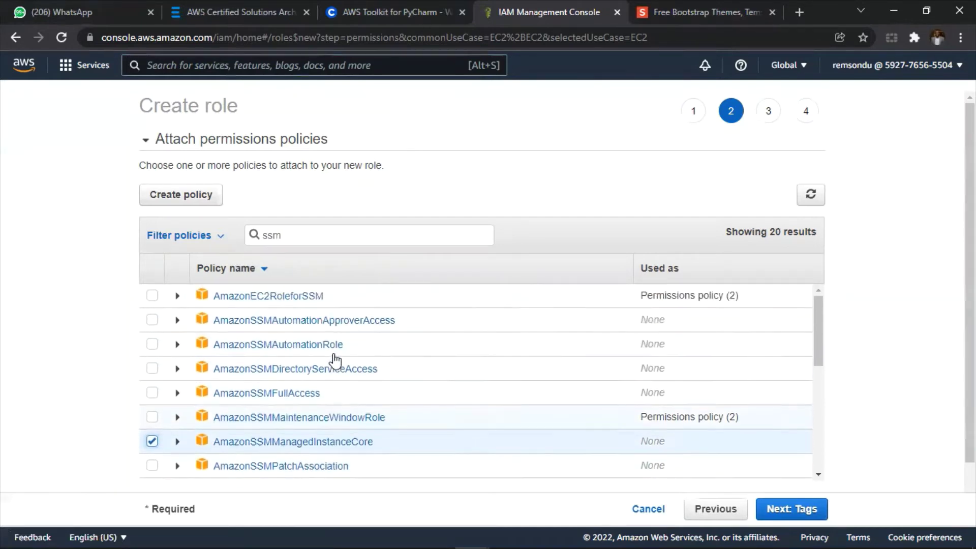
pyautogui.click(787, 518)
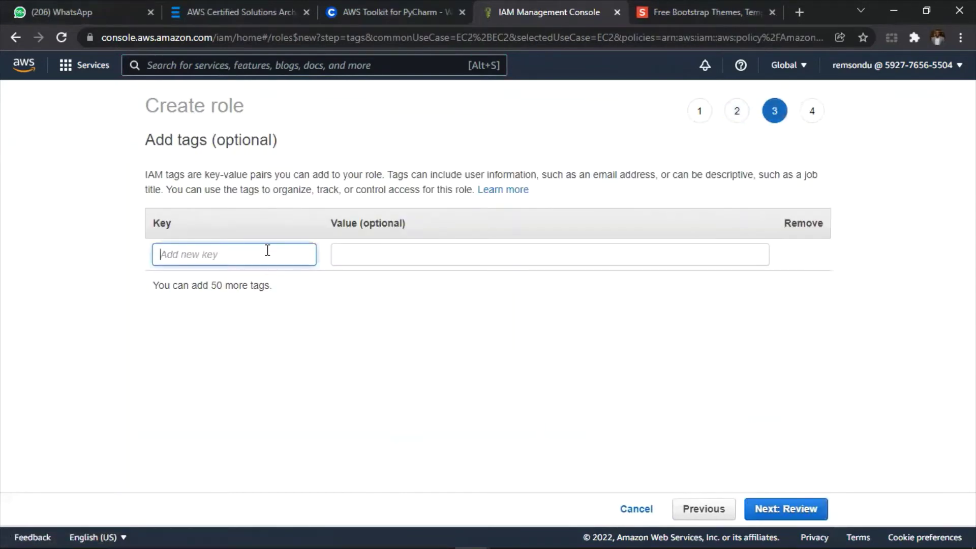
# Add a tag with key 'name' and value 'S3 and SSM' to the role.
pyautogui.write('name')
pyautogui.press('Tab')
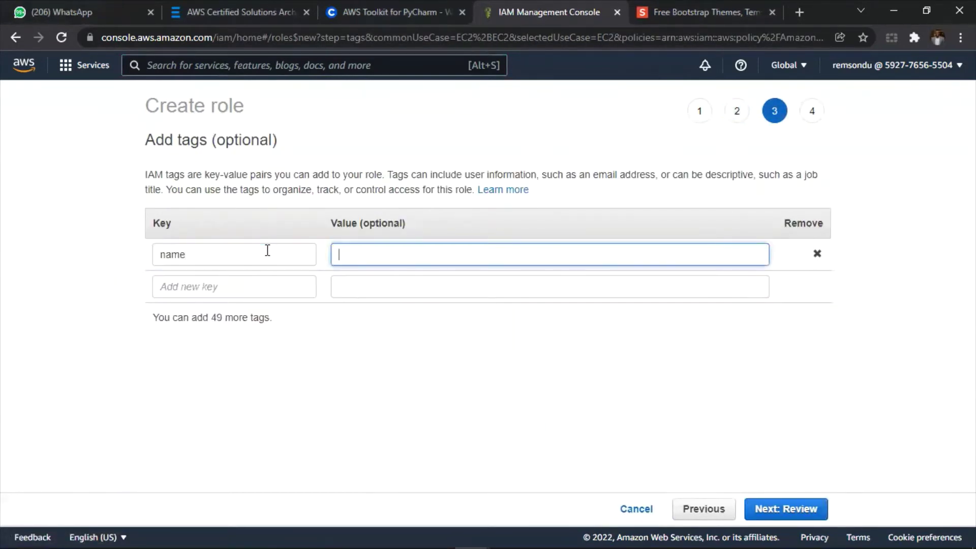
pyautogui.write('S3 and SSM')
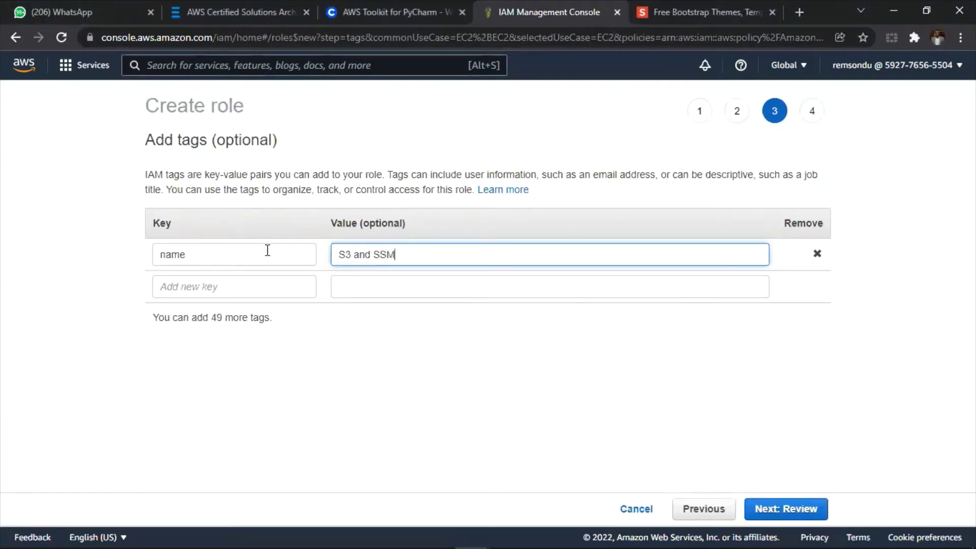
pyautogui.click(765, 506)
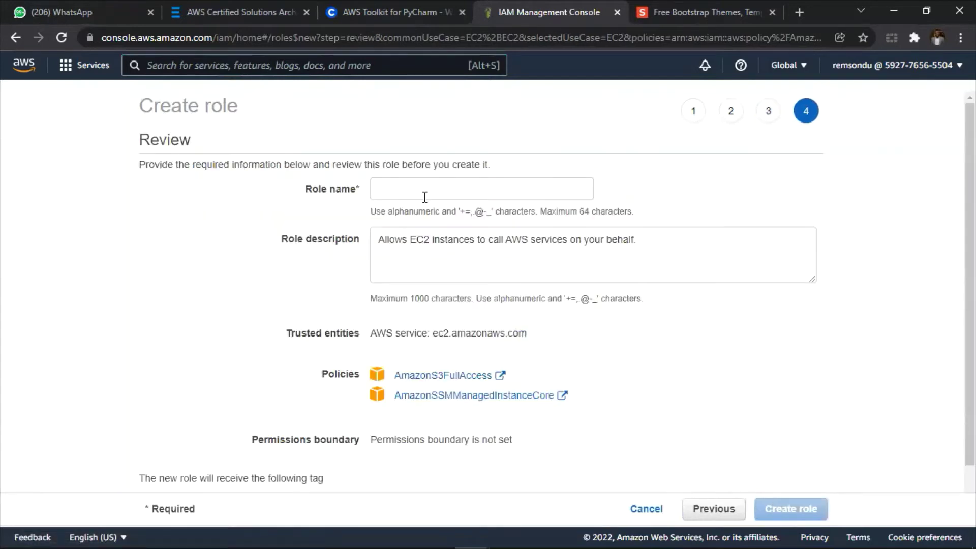
# Name the role 'S3andSSM' without spaces and create it.
pyautogui.click(424, 196)
pyautogui.write('S')
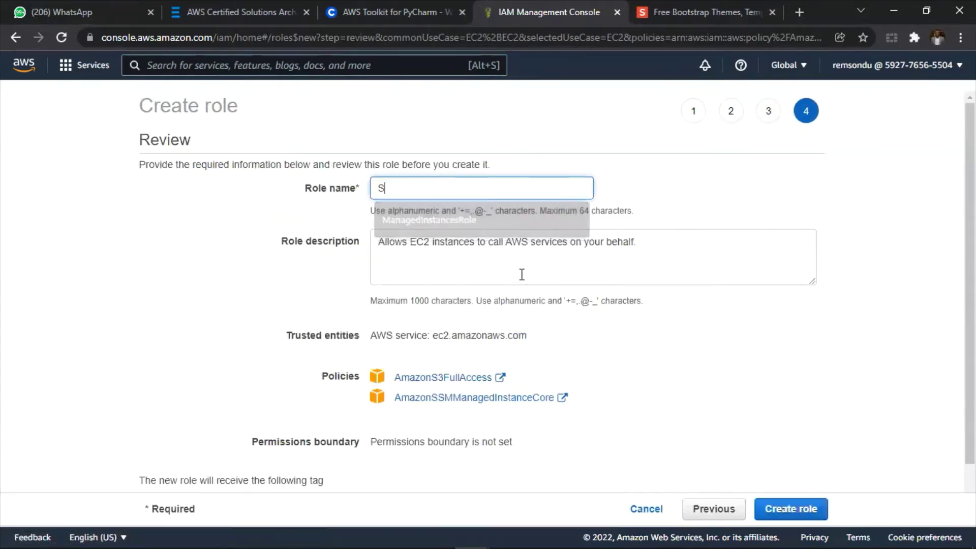
pyautogui.write('3 and SSM')
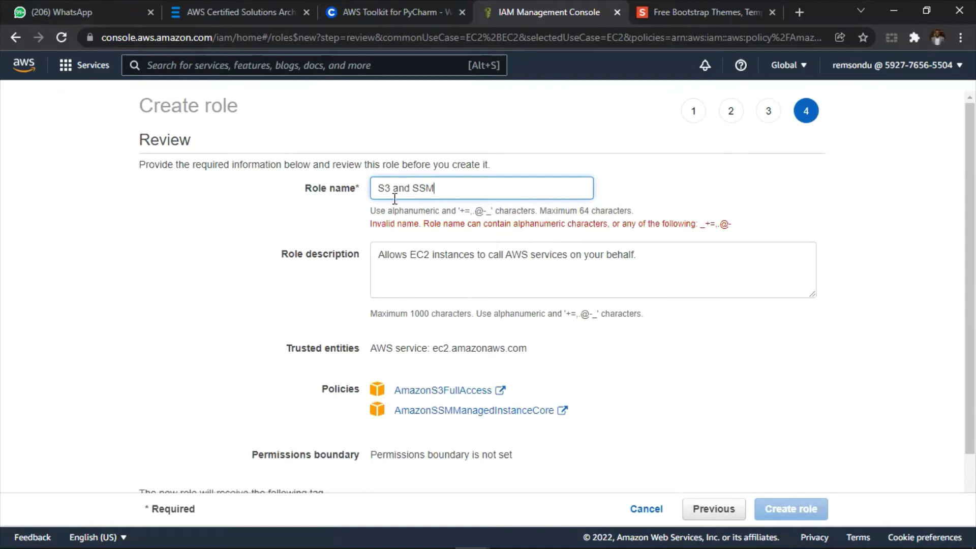
pyautogui.hotkey('ctrl', 'Left')
pyautogui.hotkey('ctrl', 'Left')
pyautogui.press('BackSpace')
pyautogui.press('Delete')
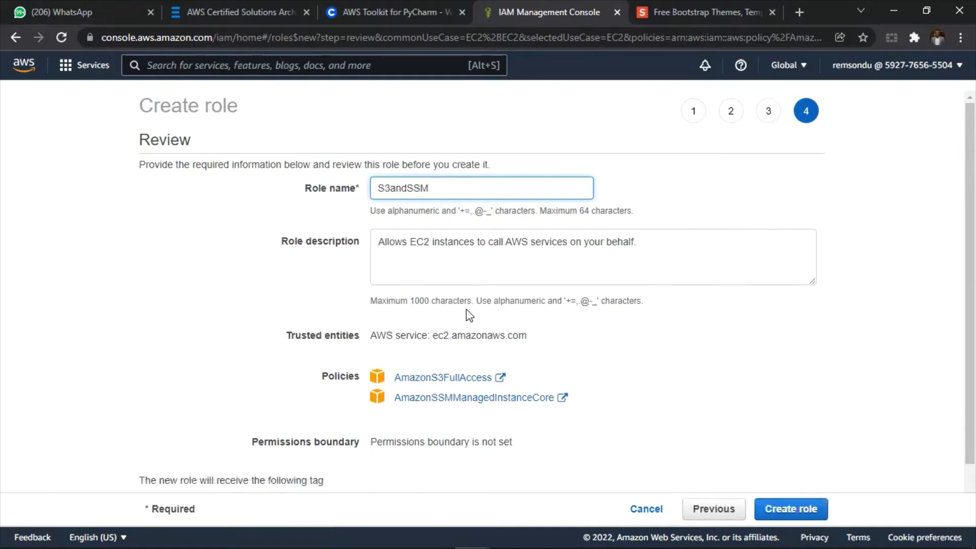
pyautogui.click(789, 514)
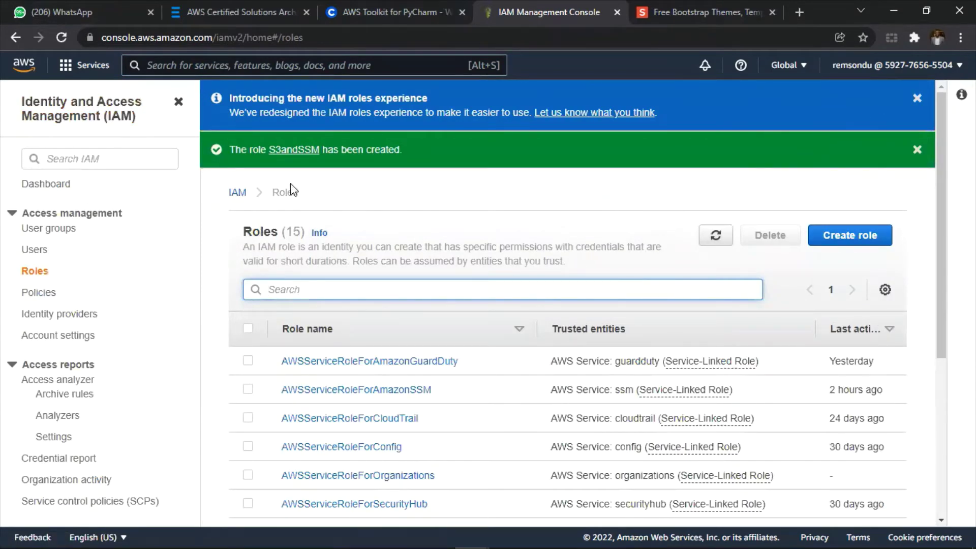
# Collapse the IAM navigation panel, reopen it once, and hide it again.
pyautogui.click(179, 102)
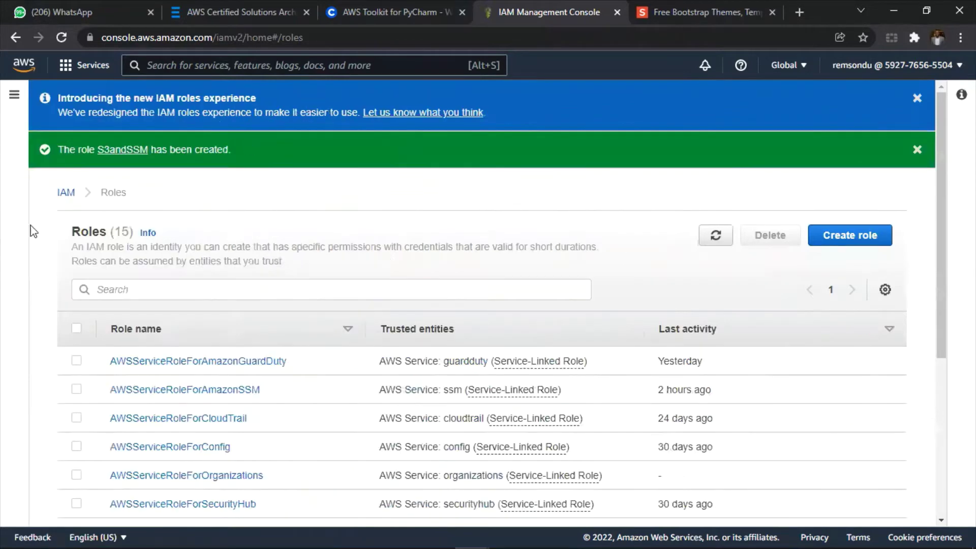
pyautogui.click(15, 95)
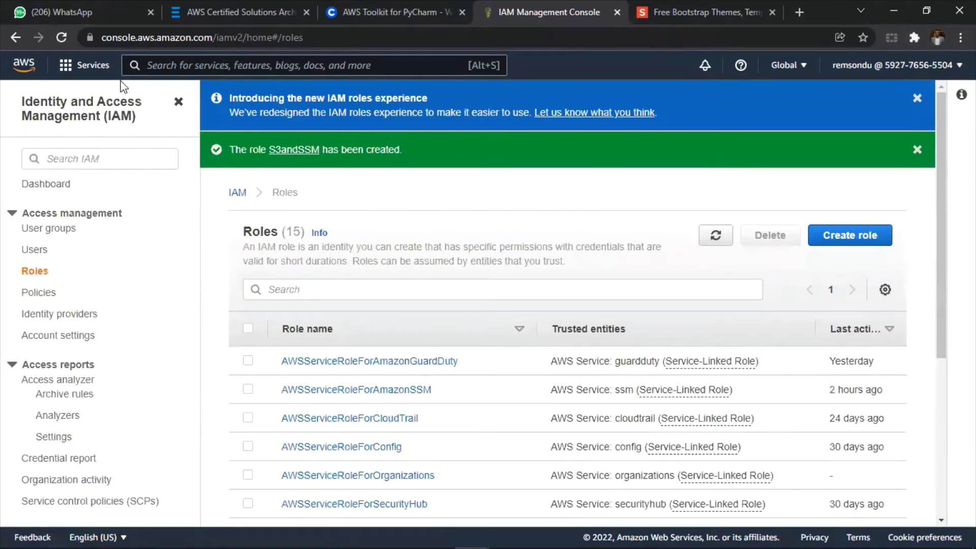
pyautogui.click(179, 102)
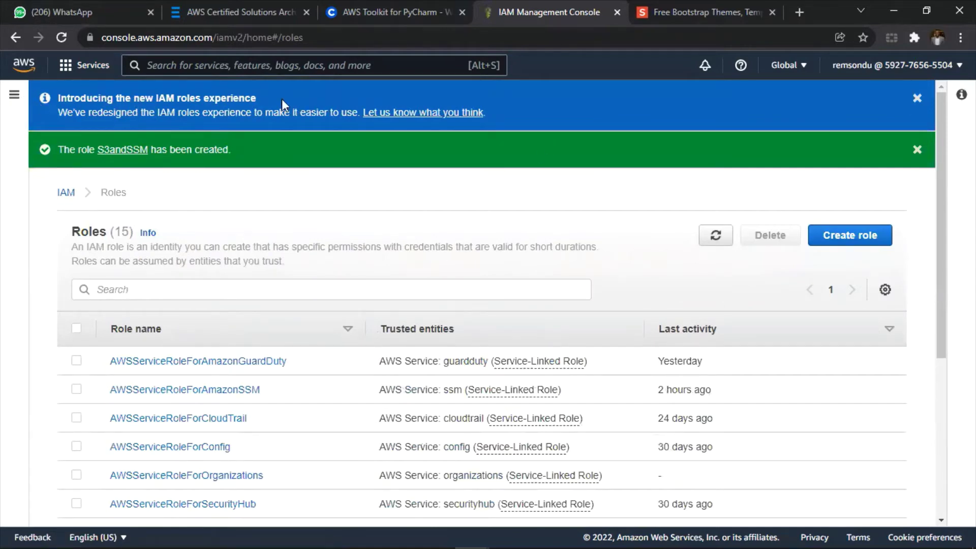
# Open EC2 from the Services menu's recently visited list and close the Welcome back popup.
pyautogui.click(68, 67)
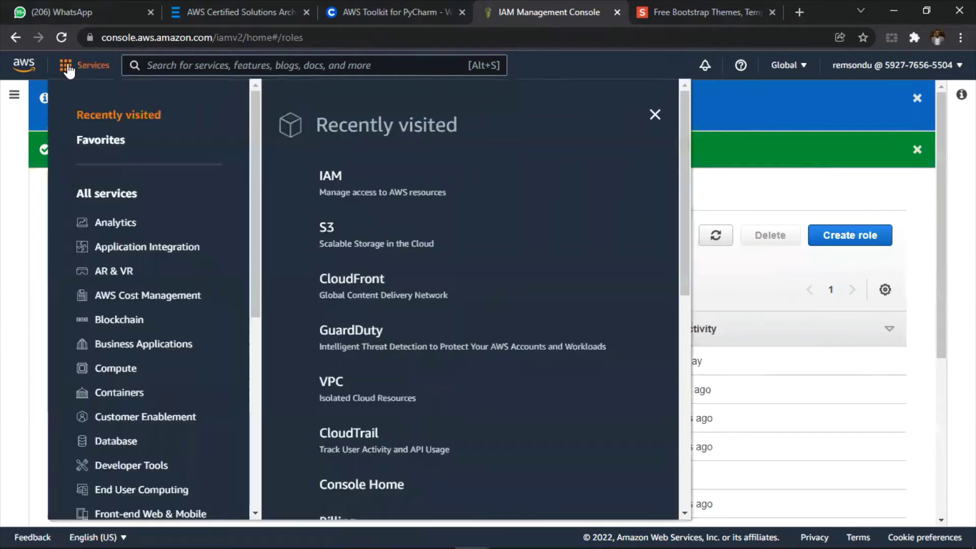
pyautogui.scroll(-4, 325, 173)
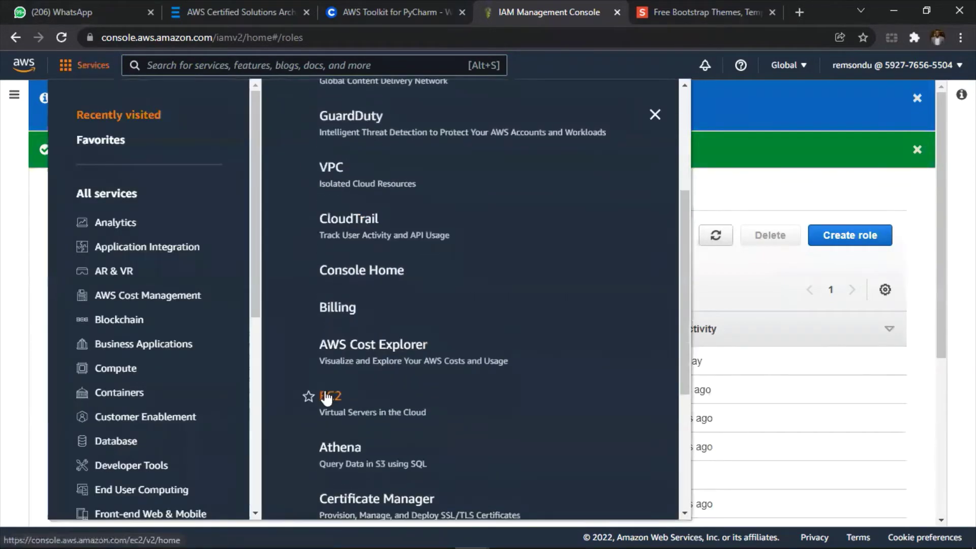
pyautogui.click(327, 398)
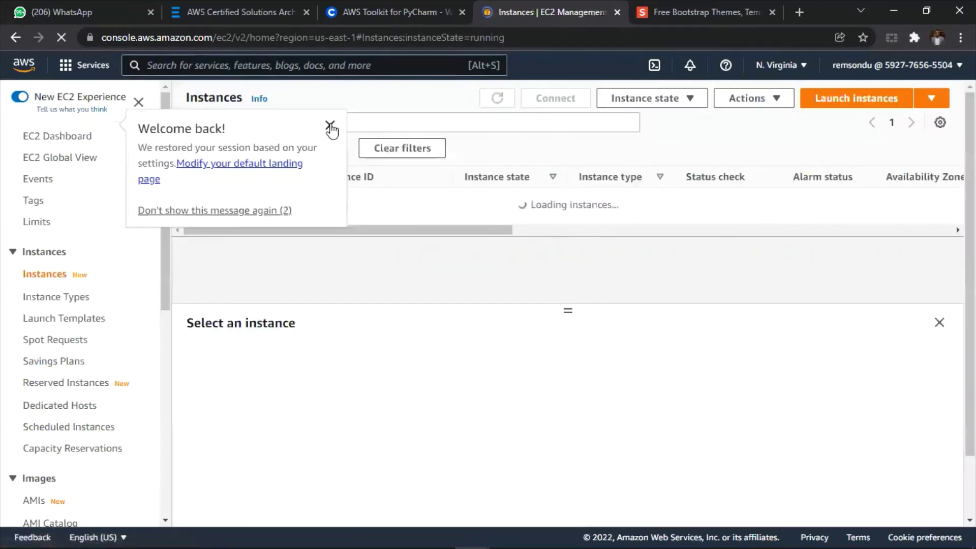
pyautogui.click(331, 126)
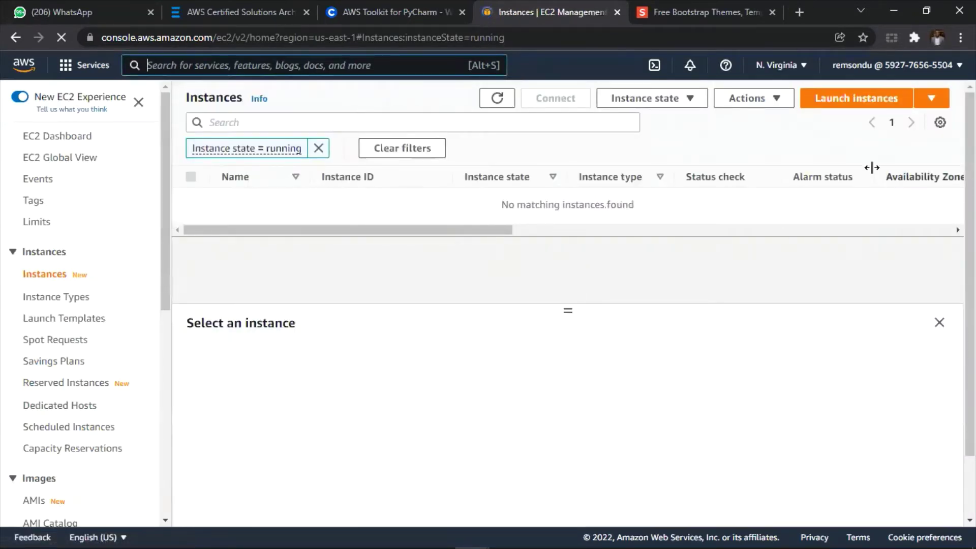
# Launch an instance with the Amazon Linux 2 AMI (Kernel 5.10), keeping t2.micro.
pyautogui.click(852, 106)
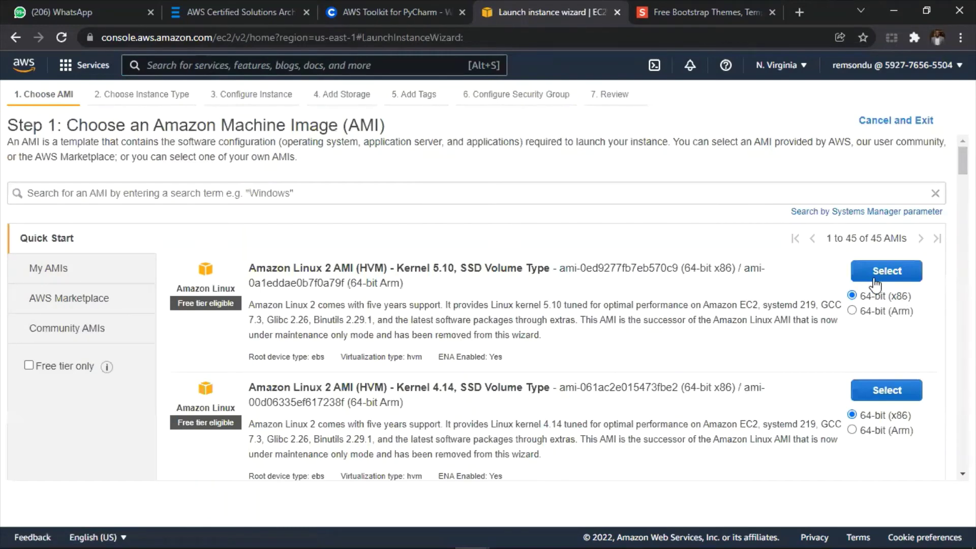
pyautogui.click(874, 277)
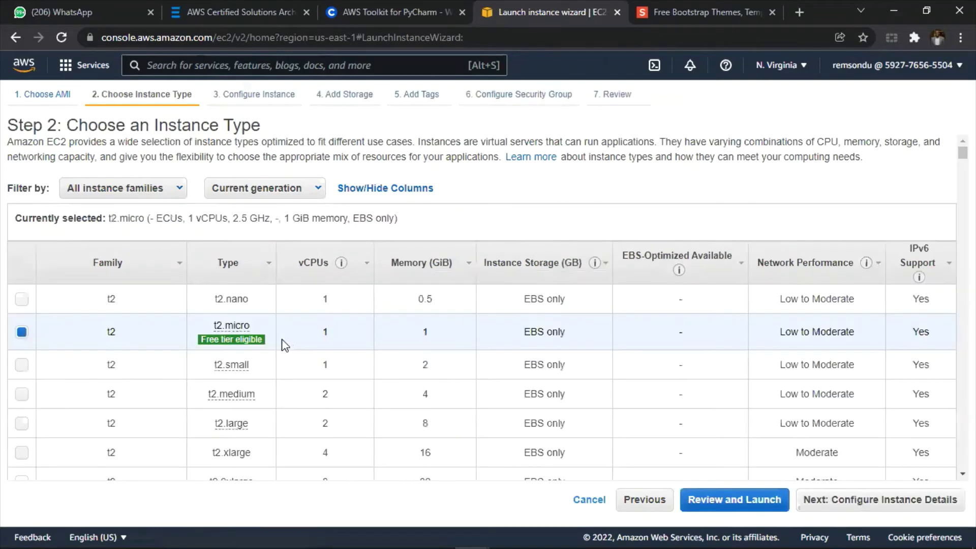
pyautogui.moveTo(214, 328)
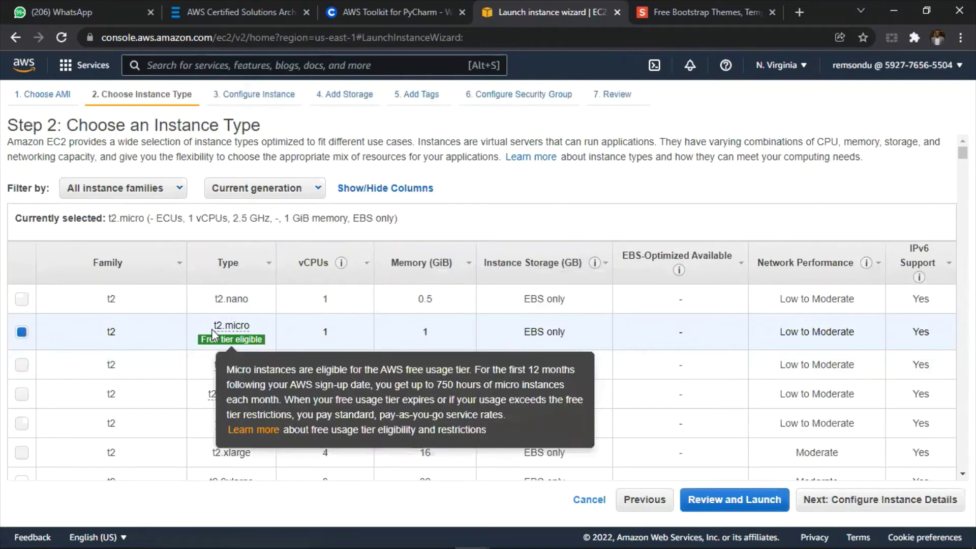
pyautogui.scroll(-3, 218, 349)
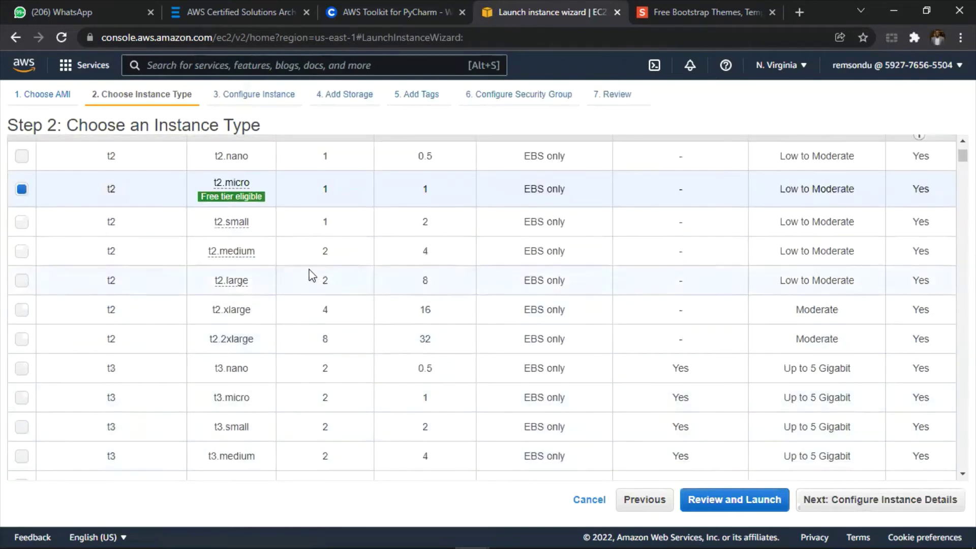
# Set the subnet to the us-east-1a default subnet and Auto-assign Public IP to Enable.
pyautogui.click(850, 510)
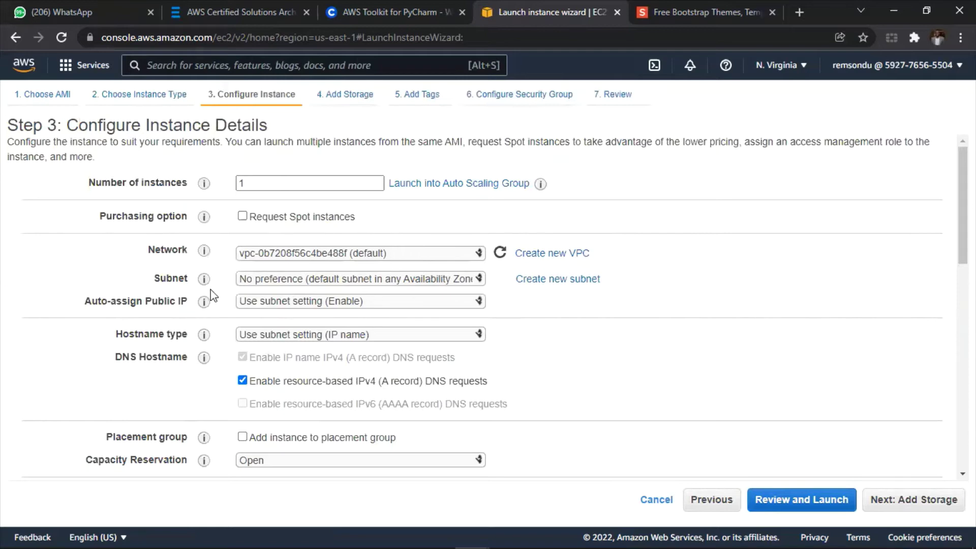
pyautogui.click(474, 281)
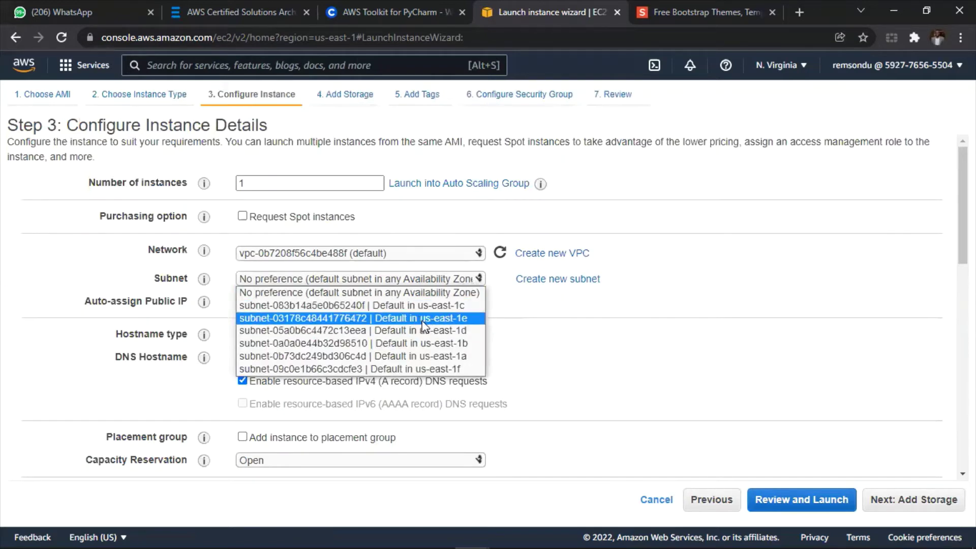
pyautogui.click(431, 356)
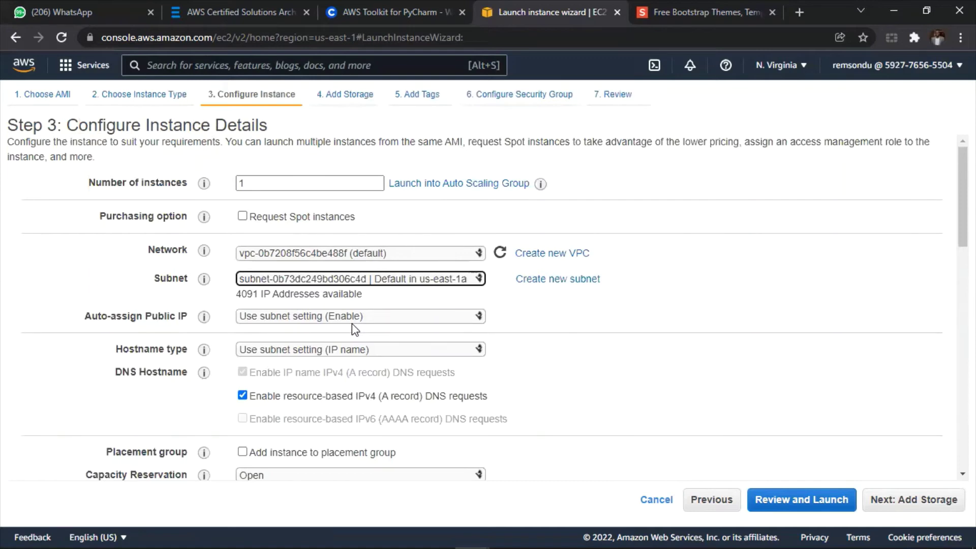
pyautogui.click(432, 319)
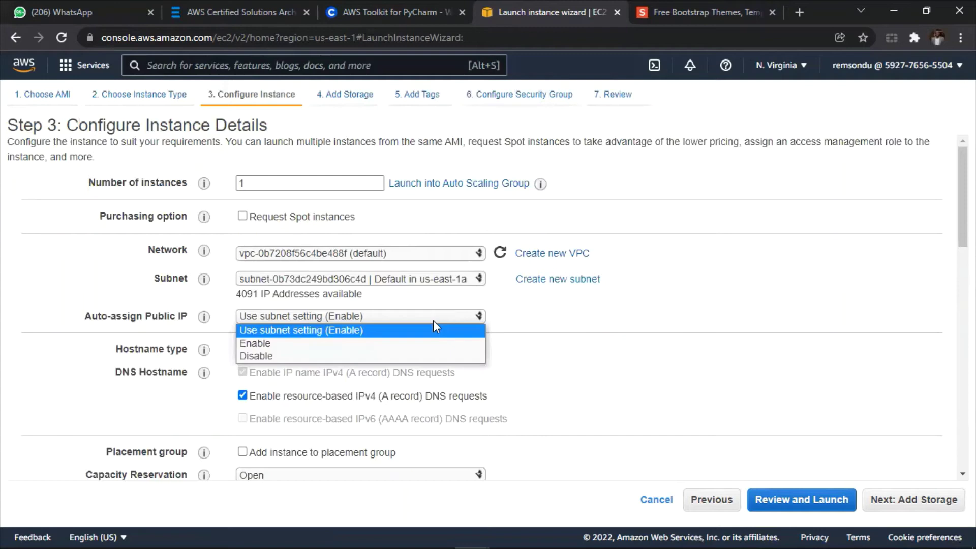
pyautogui.click(390, 347)
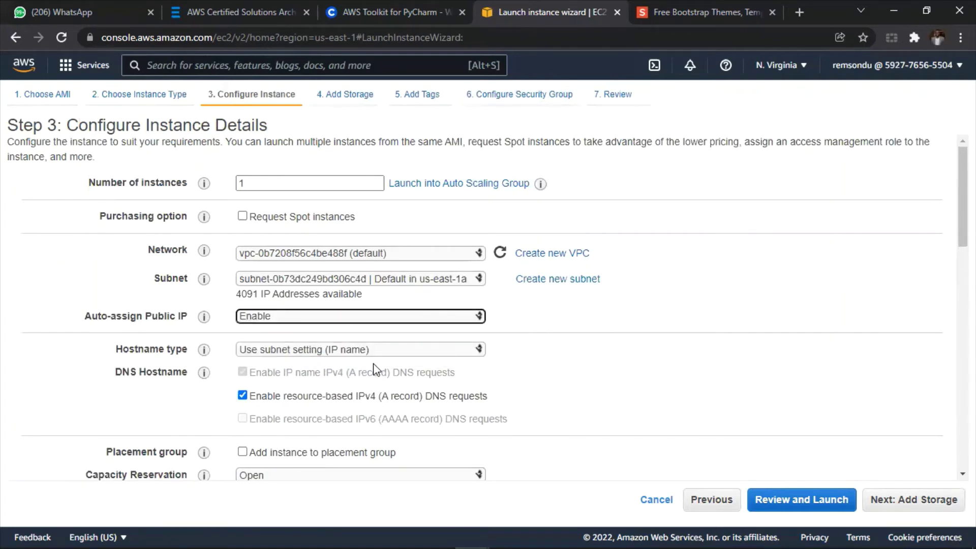
pyautogui.scroll(-1, 373, 363)
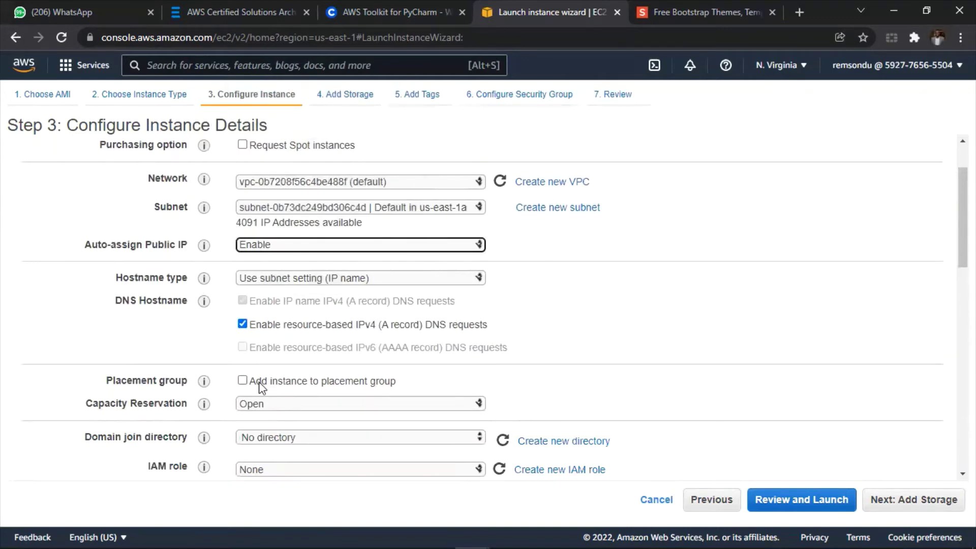
pyautogui.scroll(-2, 281, 384)
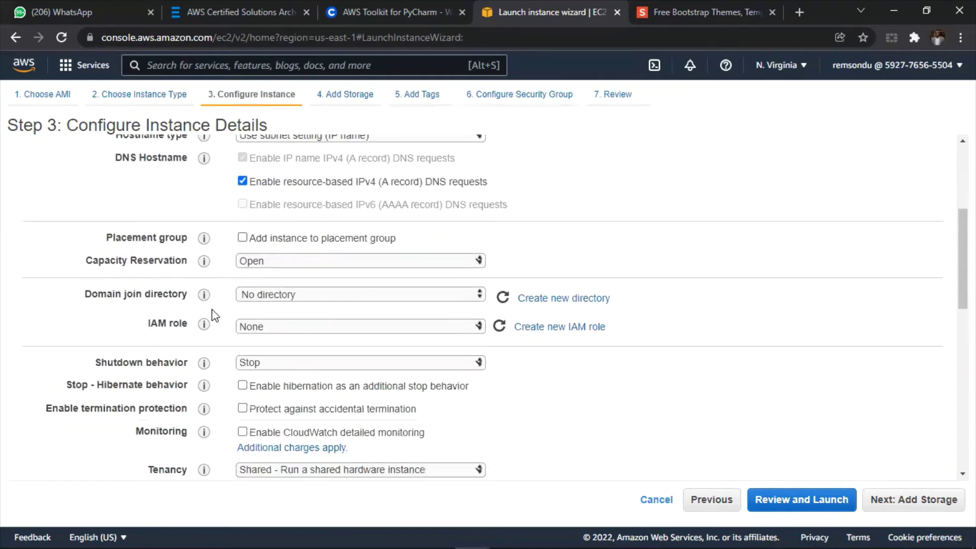
# Attach the S3andSSM IAM role and leave Shutdown behavior on Stop.
pyautogui.click(306, 326)
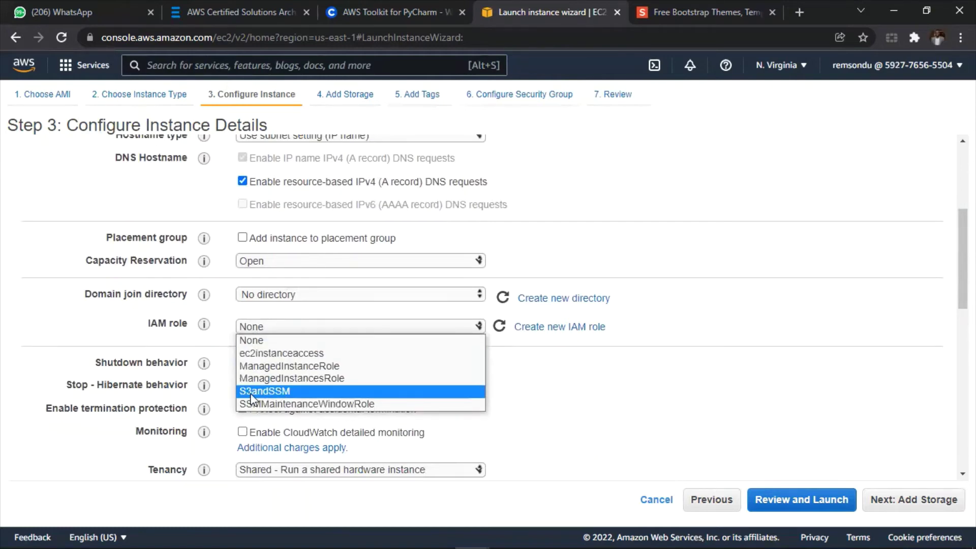
pyautogui.click(312, 391)
pyautogui.moveTo(193, 388)
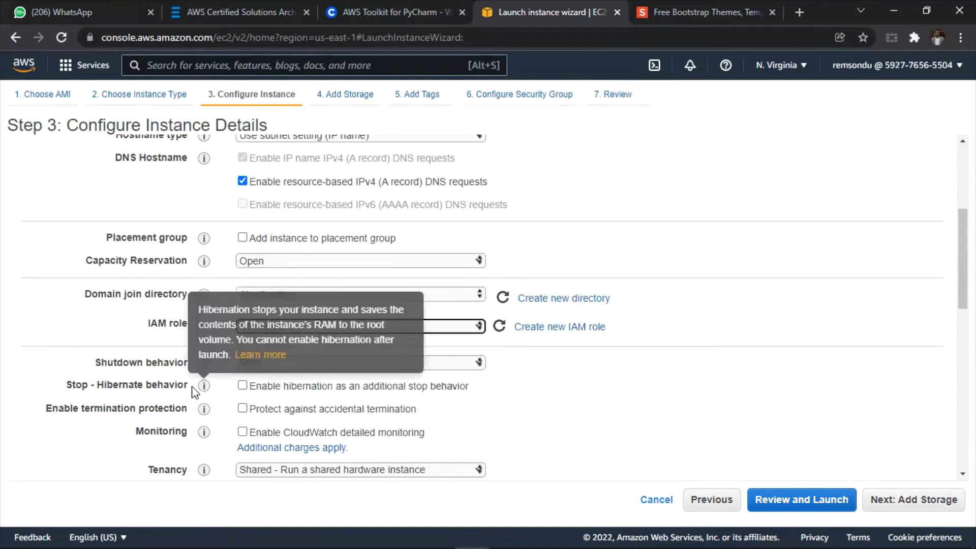
pyautogui.scroll(-3, 178, 384)
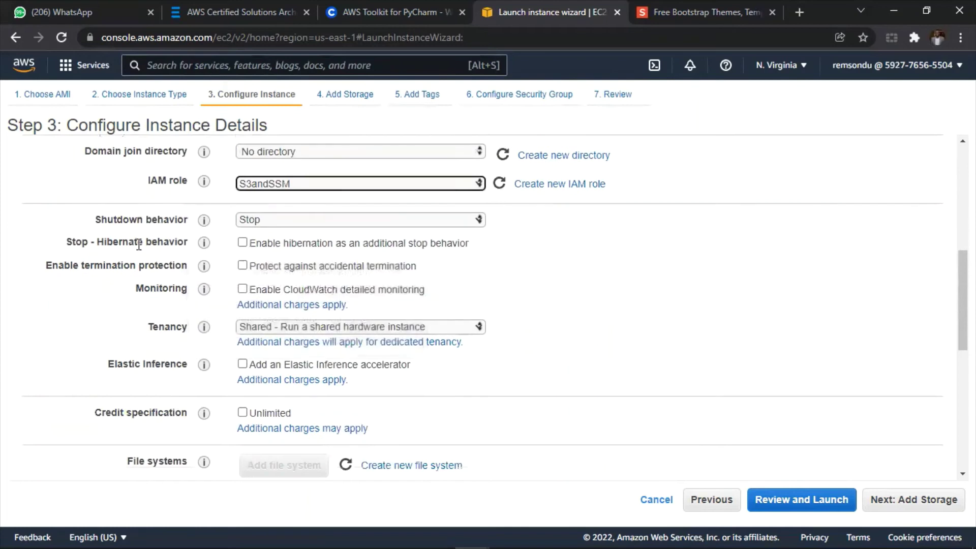
pyautogui.click(331, 224)
pyautogui.click(331, 232)
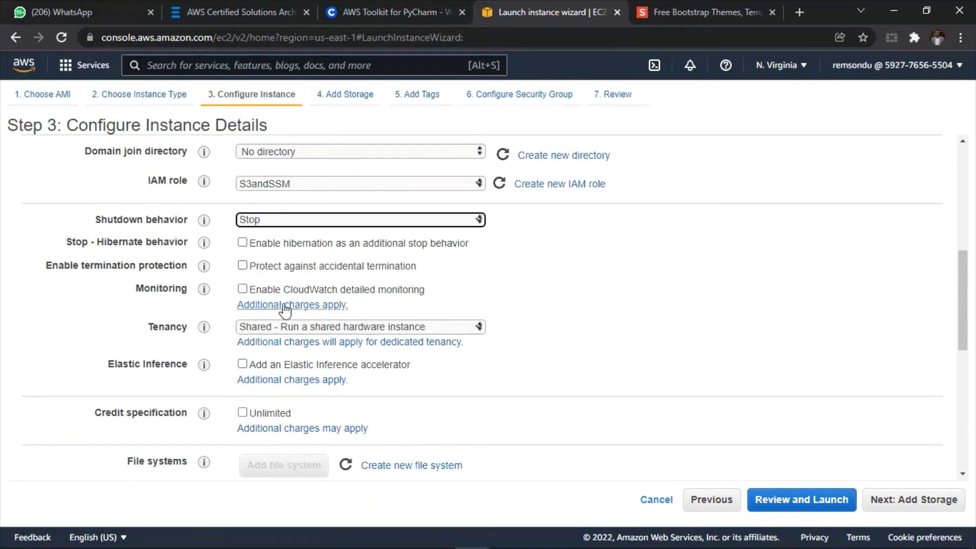
# Scroll down to Advanced Details and place the cursor in the empty User data box.
pyautogui.moveTo(206, 338)
pyautogui.scroll(-3, 277, 358)
pyautogui.scroll(-3, 186, 307)
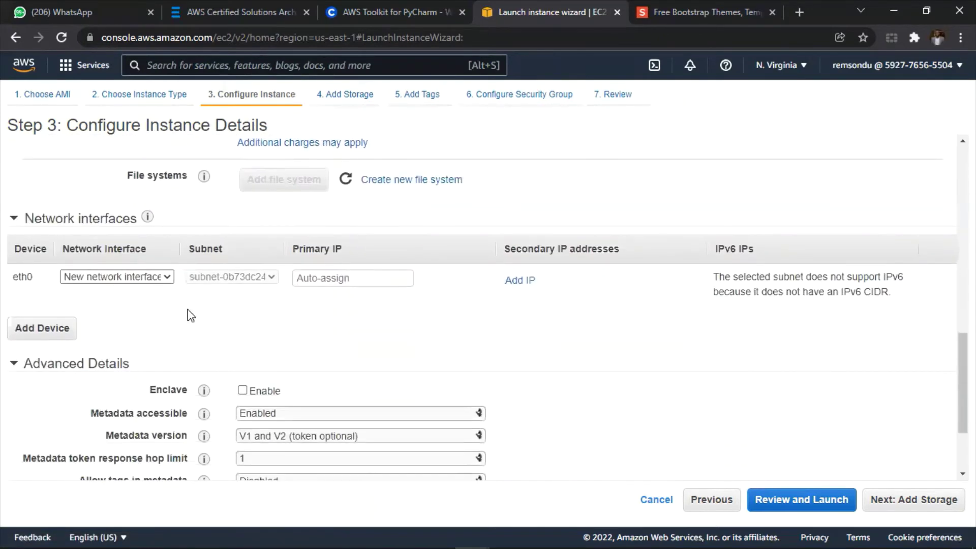
pyautogui.scroll(1, 189, 313)
pyautogui.scroll(-1, 192, 317)
pyautogui.scroll(-2, 192, 320)
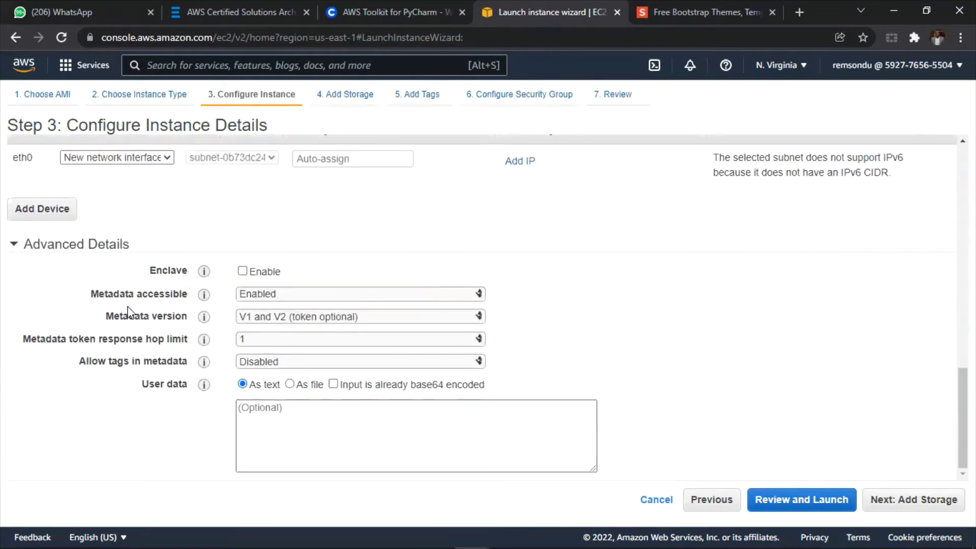
pyautogui.click(234, 408)
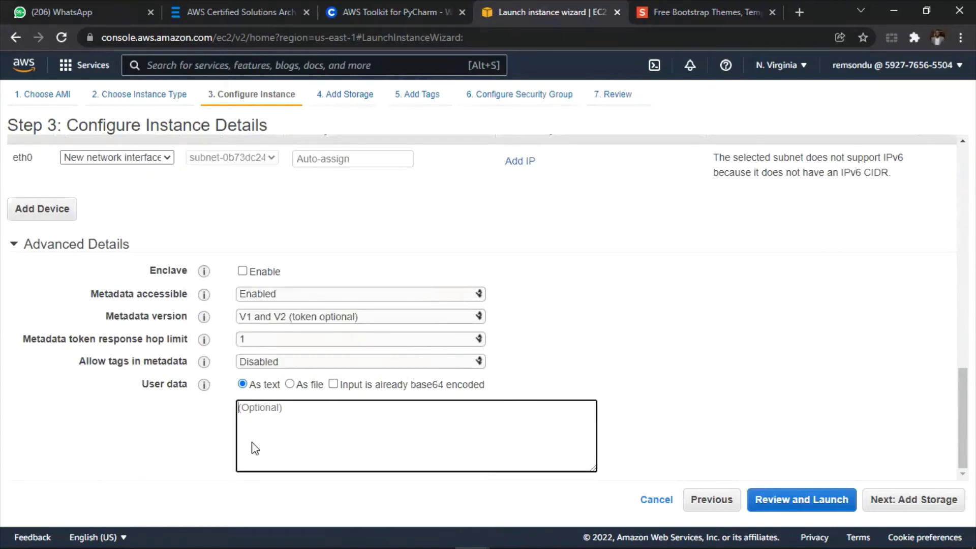
pyautogui.moveTo(373, 532)
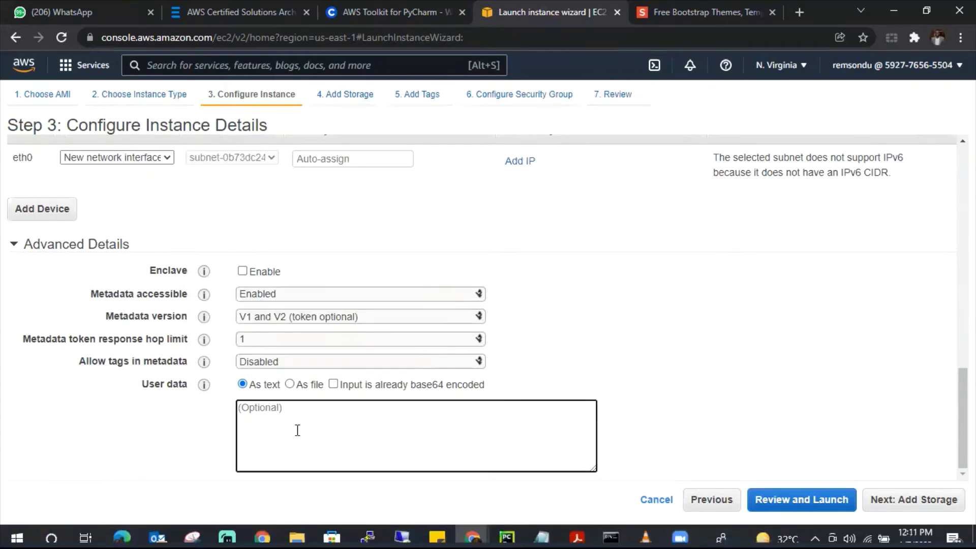
pyautogui.moveTo(298, 531)
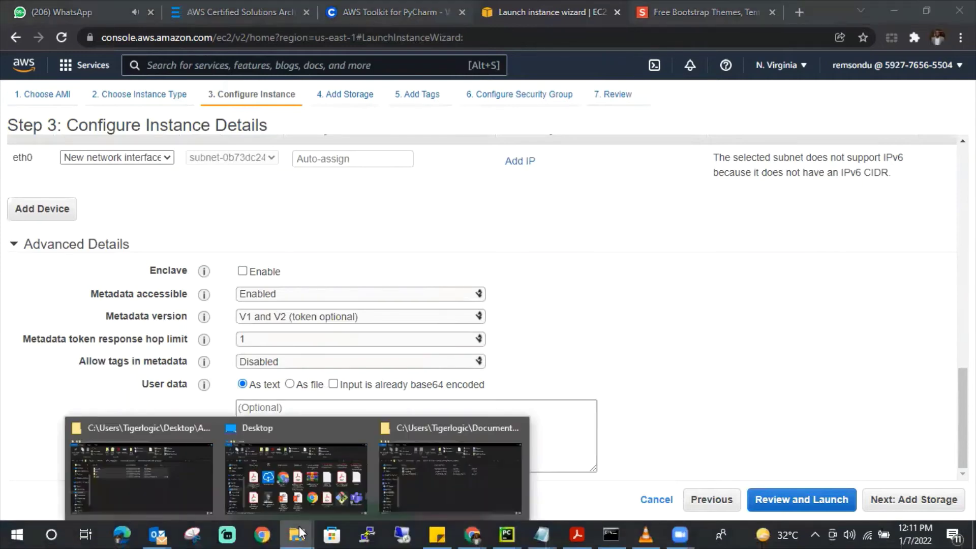
# Bring File Explorer forward and browse to the Desktop folder.
pyautogui.click(184, 484)
pyautogui.scroll(-1, 267, 422)
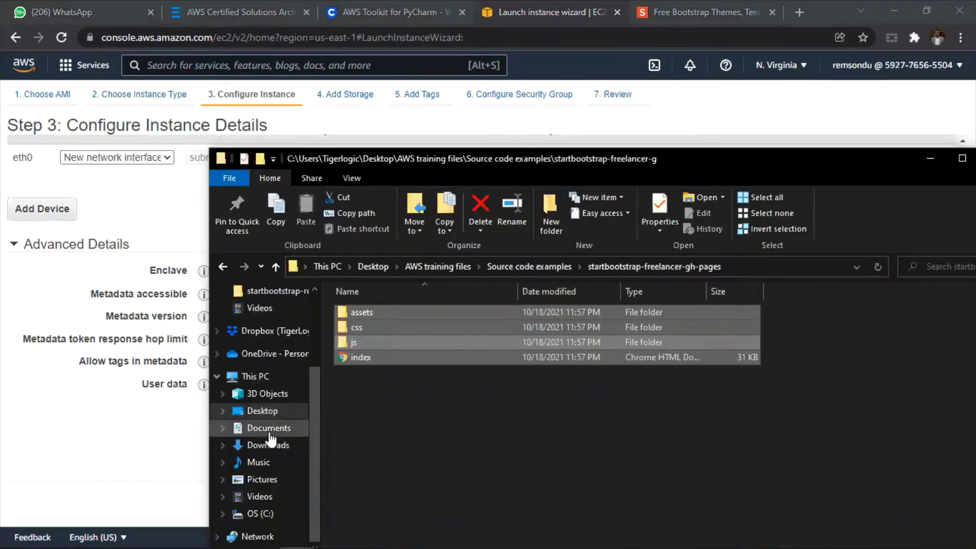
pyautogui.click(269, 431)
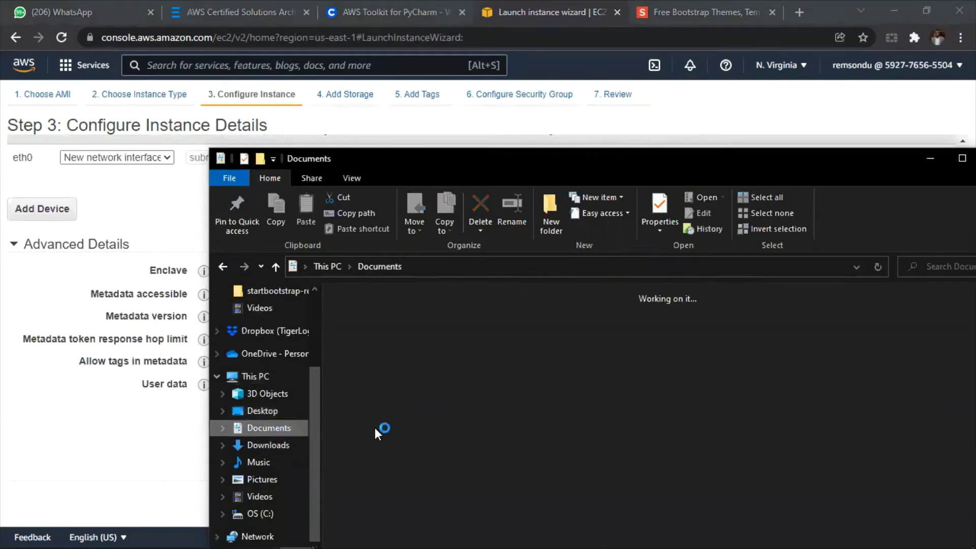
pyautogui.click(261, 410)
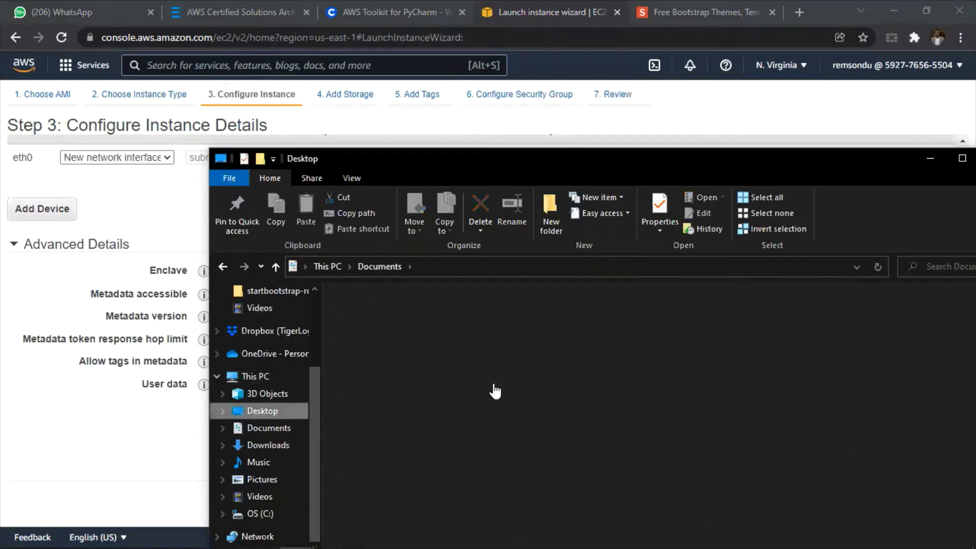
pyautogui.click(388, 361)
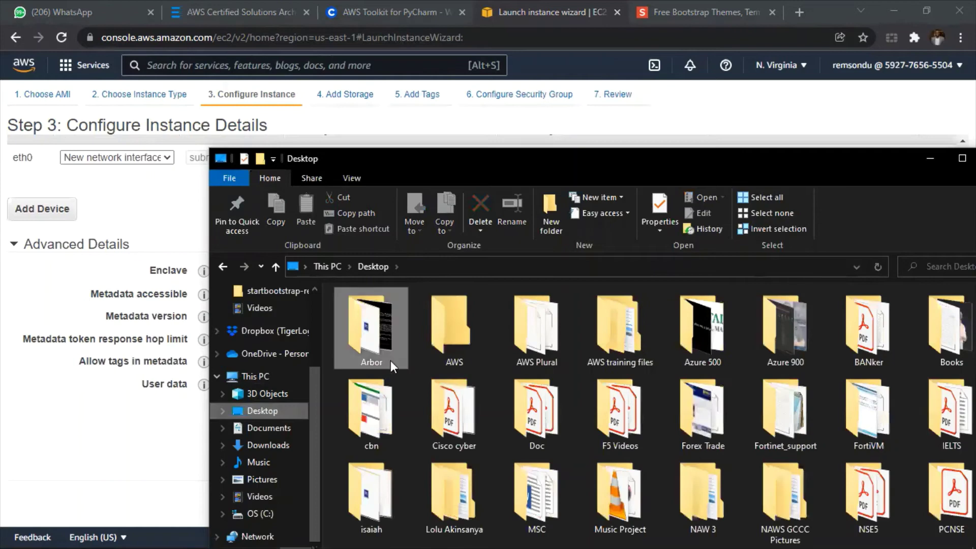
# Locate the linux file on the Desktop and open it in Notepad with Open with.
pyautogui.press('l')
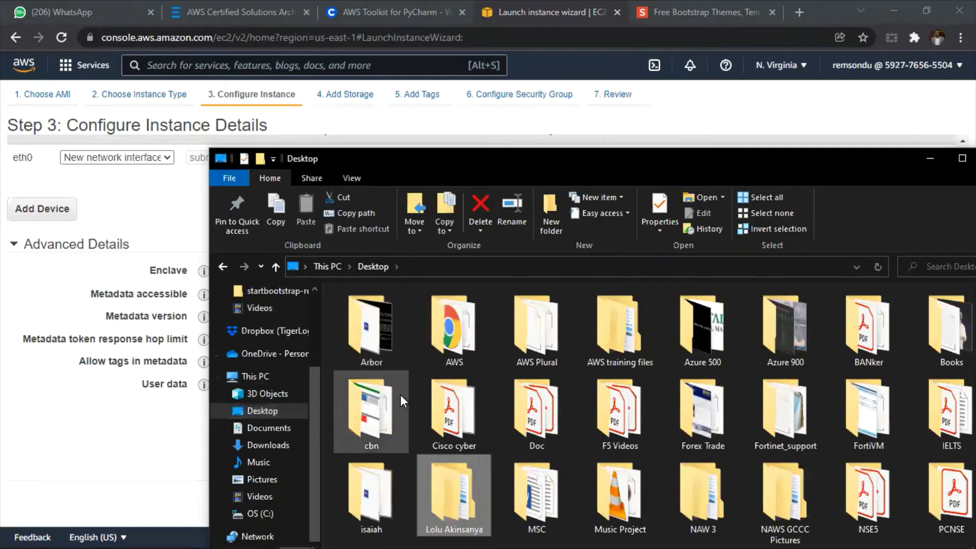
pyautogui.press('l')
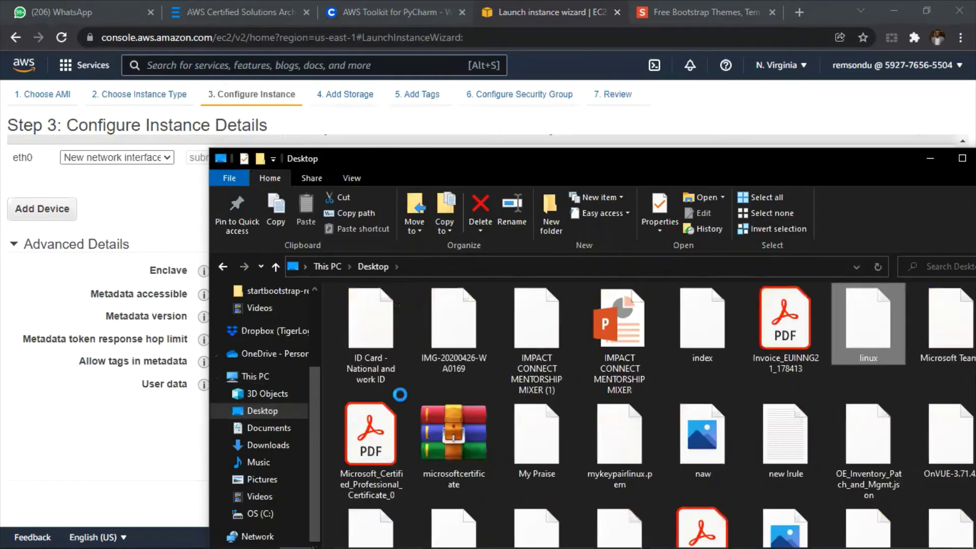
pyautogui.press('l')
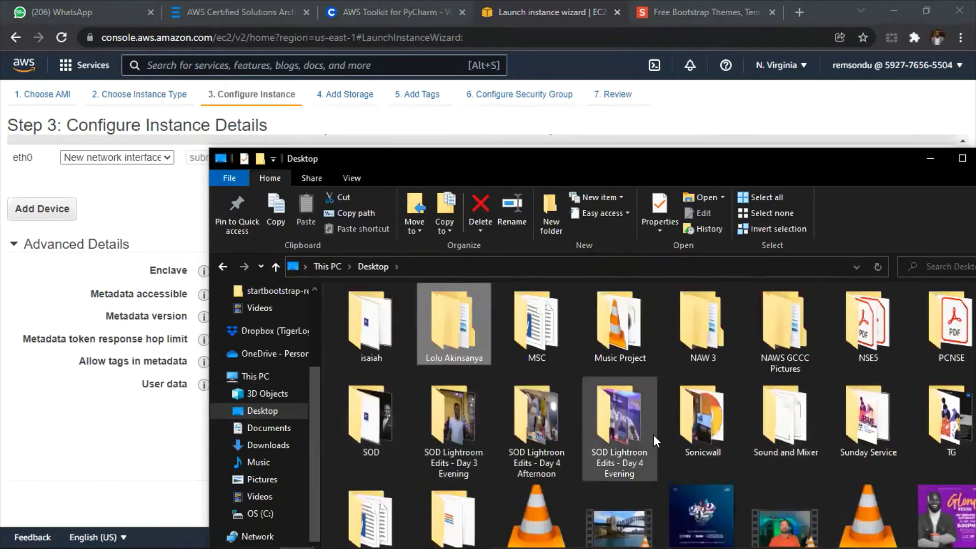
pyautogui.press('l')
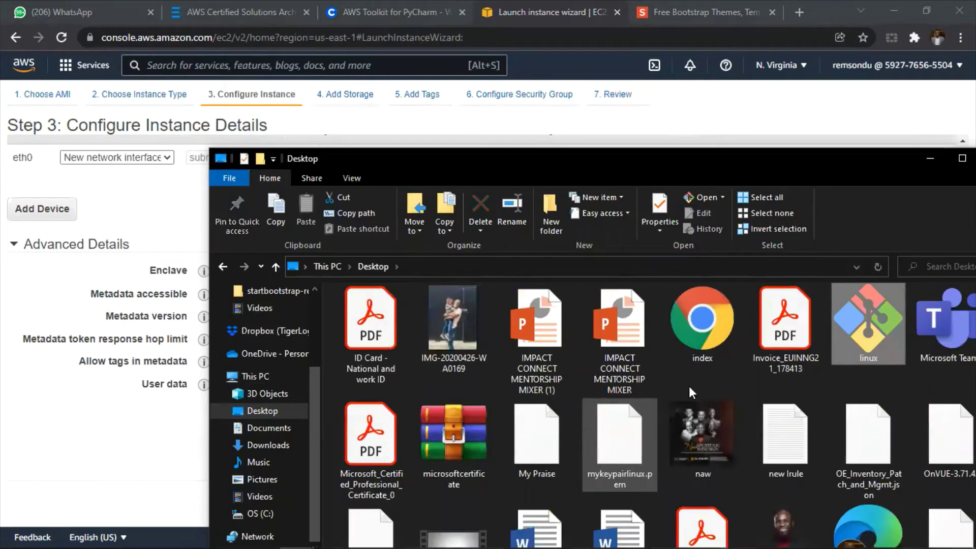
pyautogui.doubleClick(869, 335)
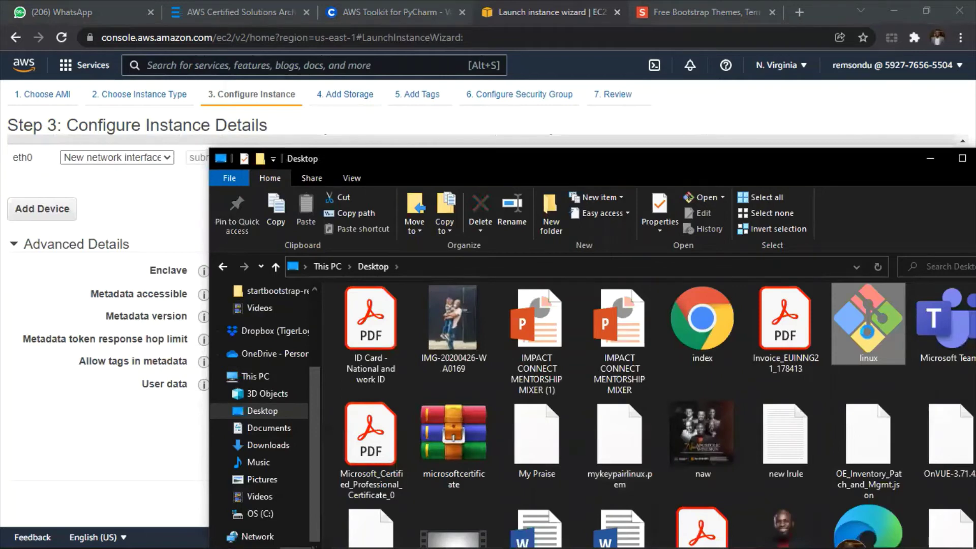
pyautogui.rightClick(861, 328)
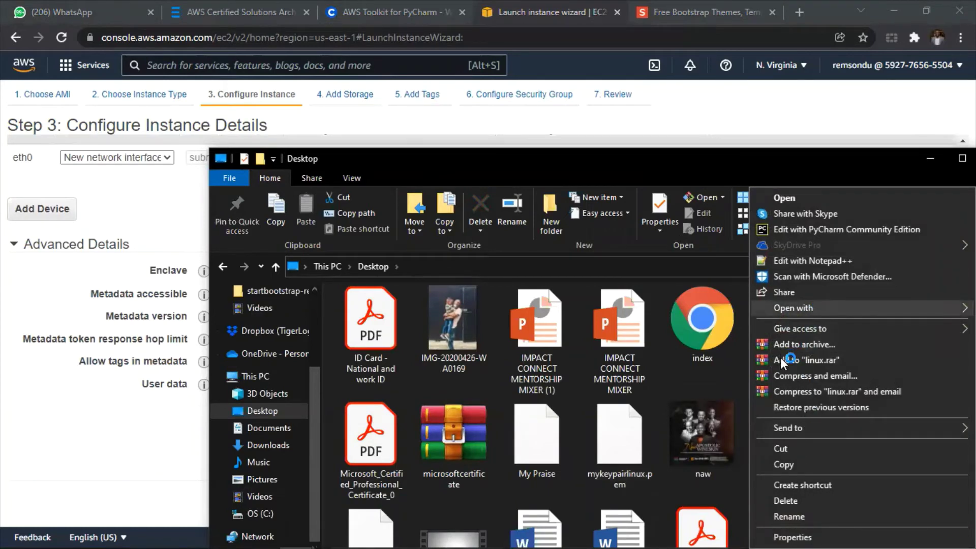
pyautogui.moveTo(826, 310)
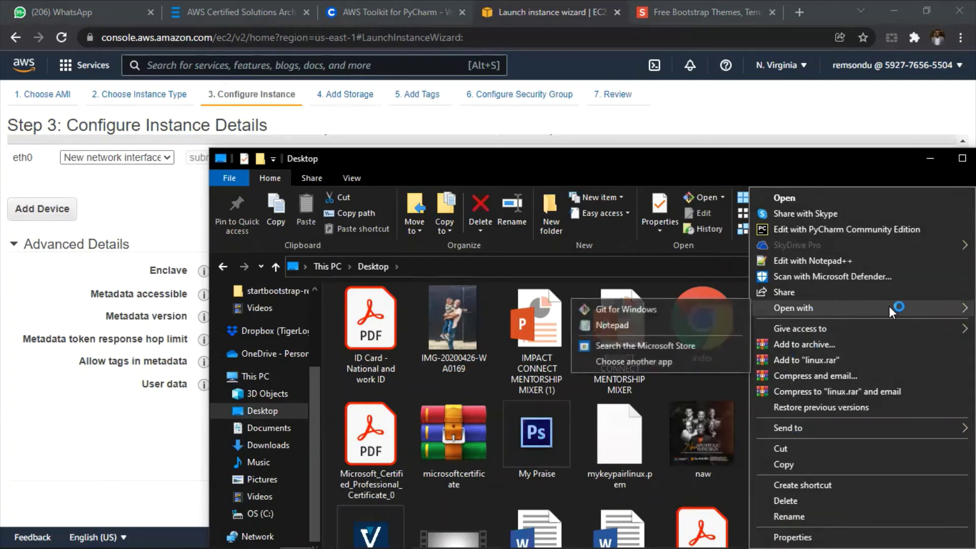
pyautogui.click(637, 325)
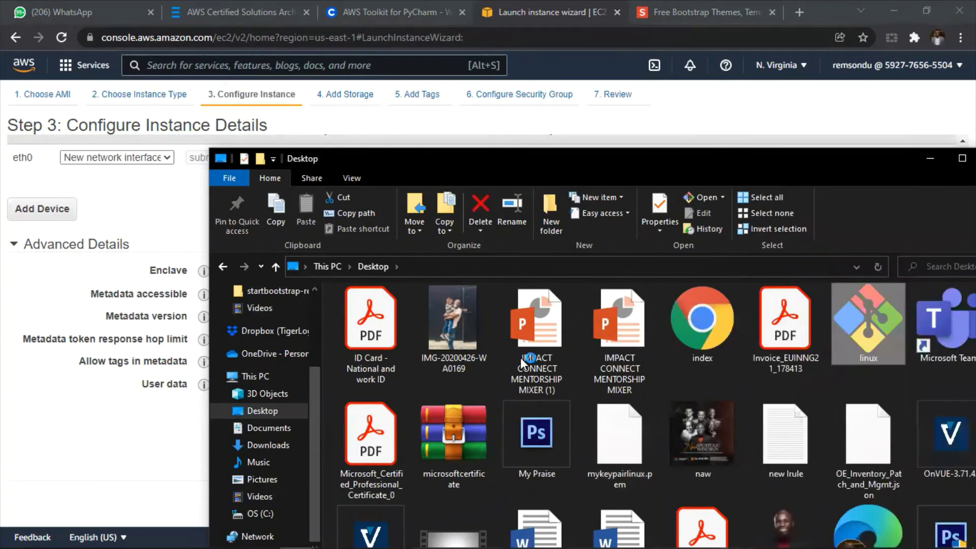
# Highlight the script's commands: yum update, amazon-linux-extras install, httpd start/enable, aws s3 cp.
pyautogui.click(930, 158)
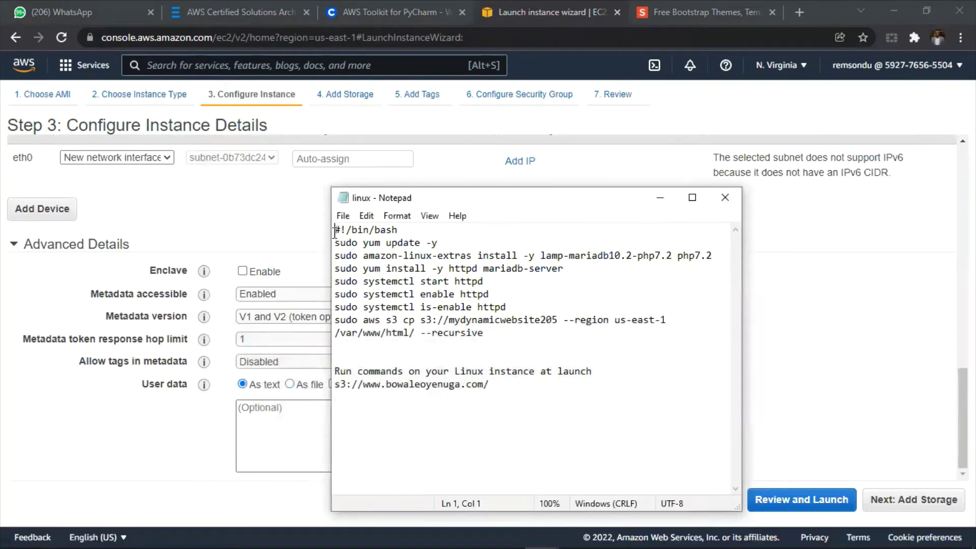
pyautogui.moveTo(340, 246); pyautogui.dragTo(444, 242)
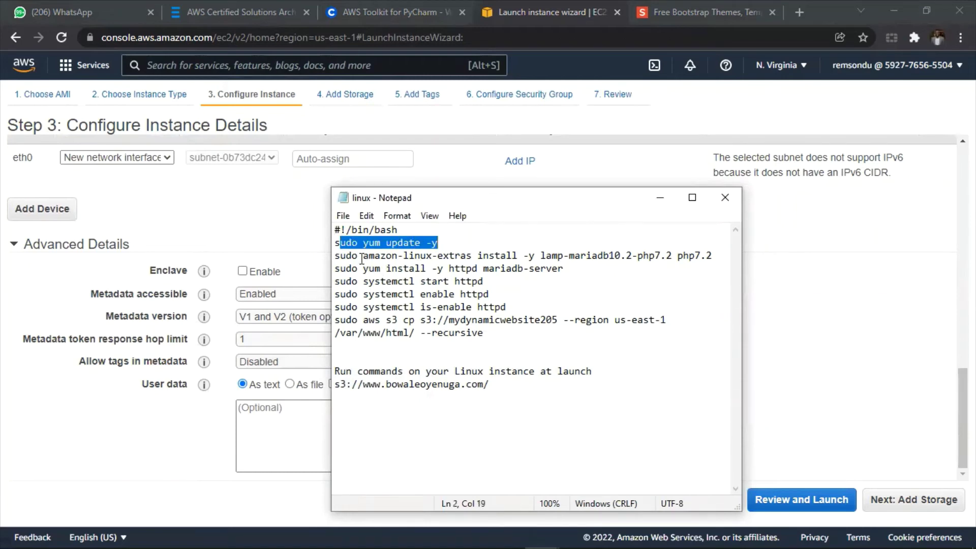
pyautogui.moveTo(361, 260); pyautogui.dragTo(615, 263)
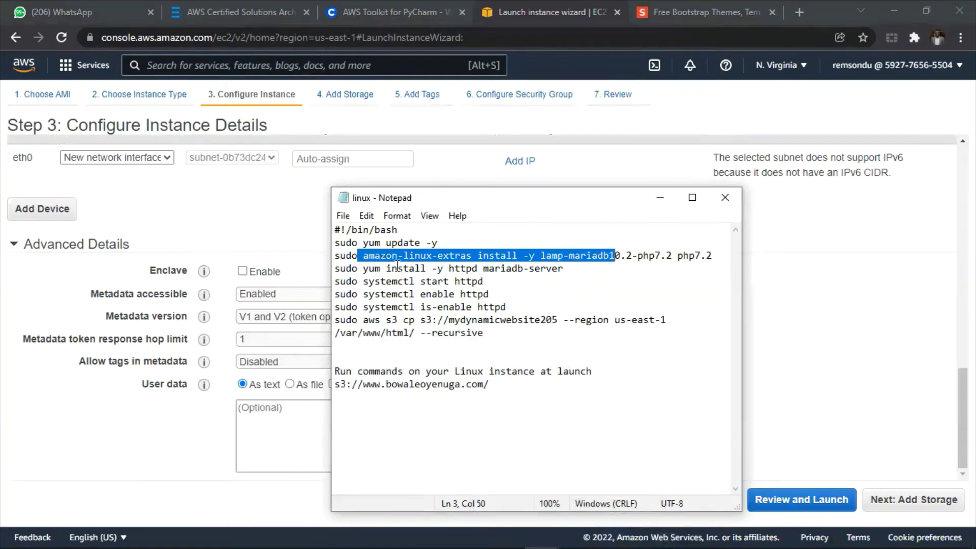
pyautogui.moveTo(412, 280); pyautogui.dragTo(486, 290)
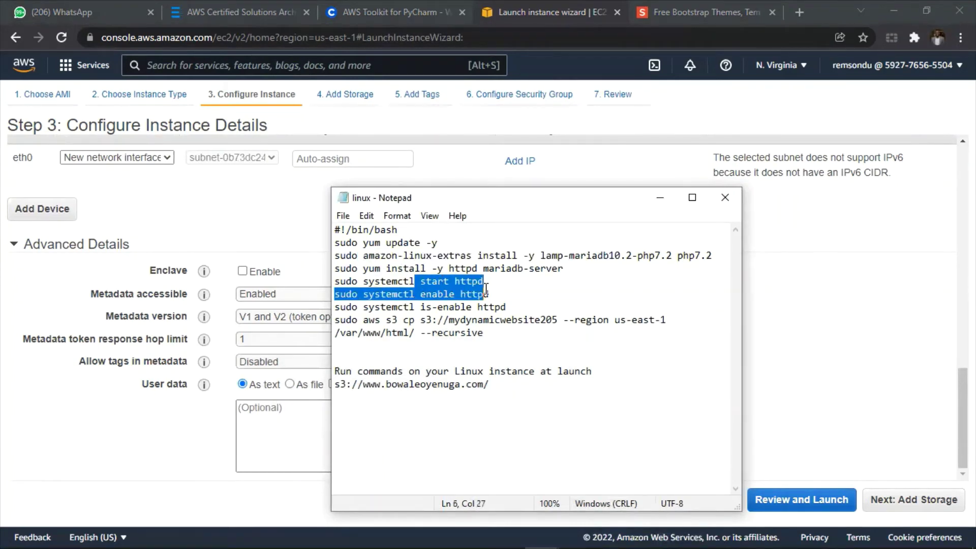
pyautogui.moveTo(415, 295); pyautogui.dragTo(437, 295)
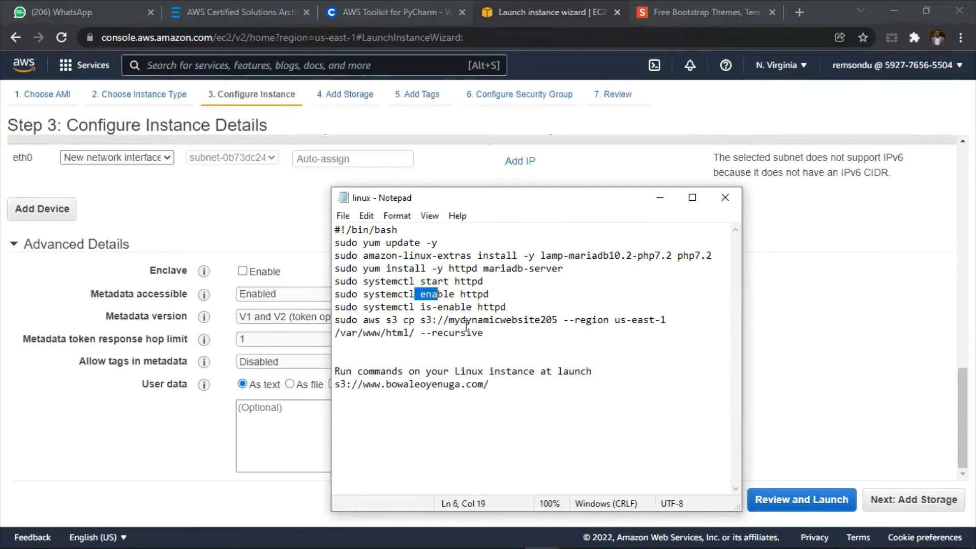
pyautogui.moveTo(335, 320); pyautogui.dragTo(437, 322)
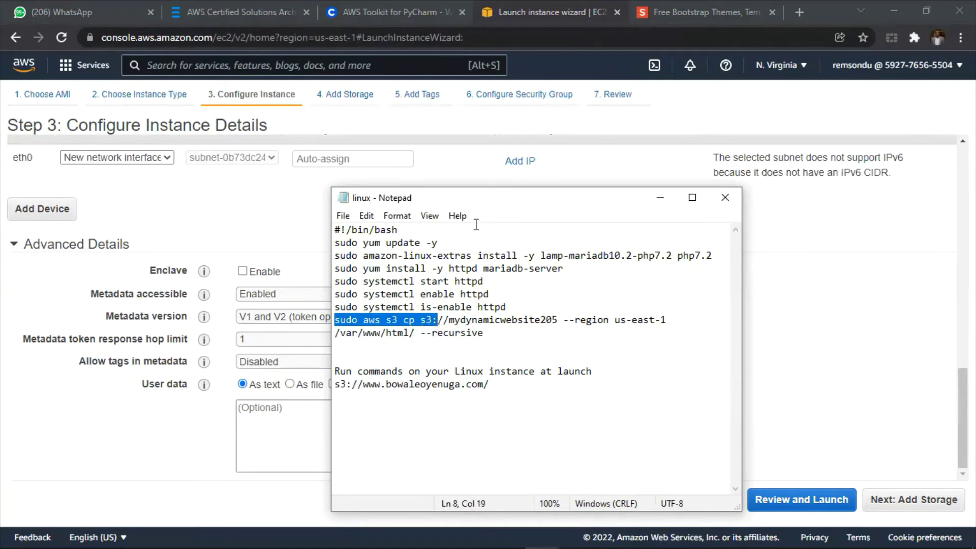
# Move the Notepad window right and highlight the bucket name mydynamicwebsite205.
pyautogui.moveTo(477, 197); pyautogui.dragTo(593, 170)
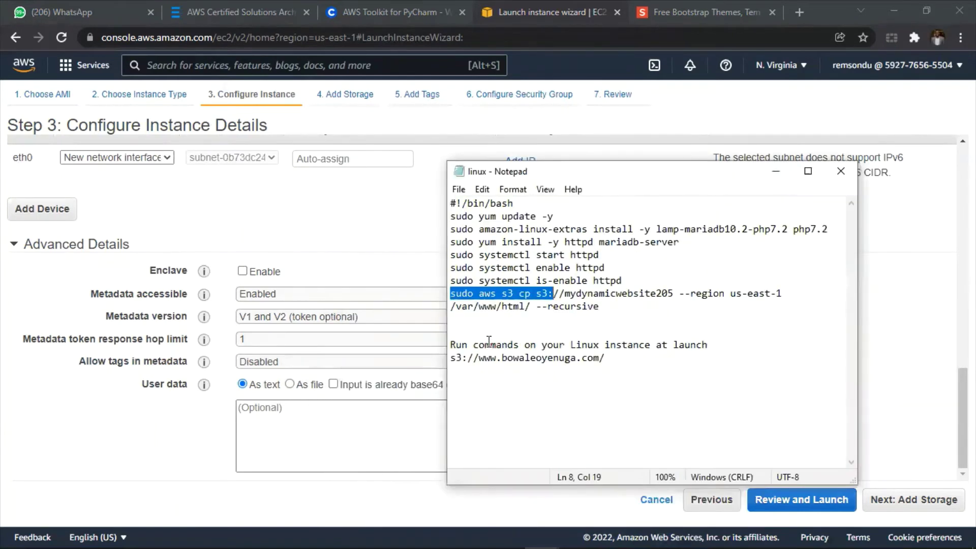
pyautogui.moveTo(569, 297); pyautogui.dragTo(674, 294)
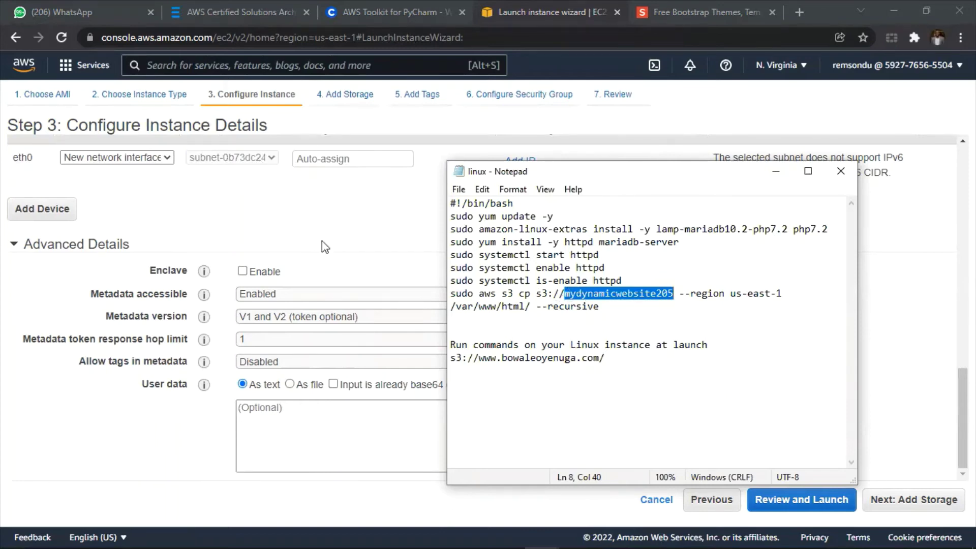
pyautogui.scroll(5, 321, 240)
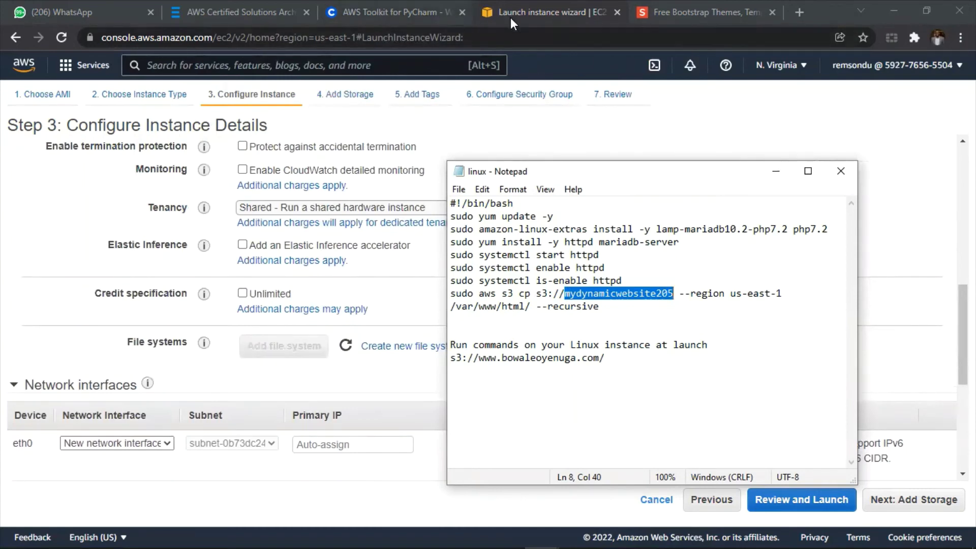
# Duplicate the launch wizard browser tab.
pyautogui.click(528, 17)
pyautogui.rightClick(530, 18)
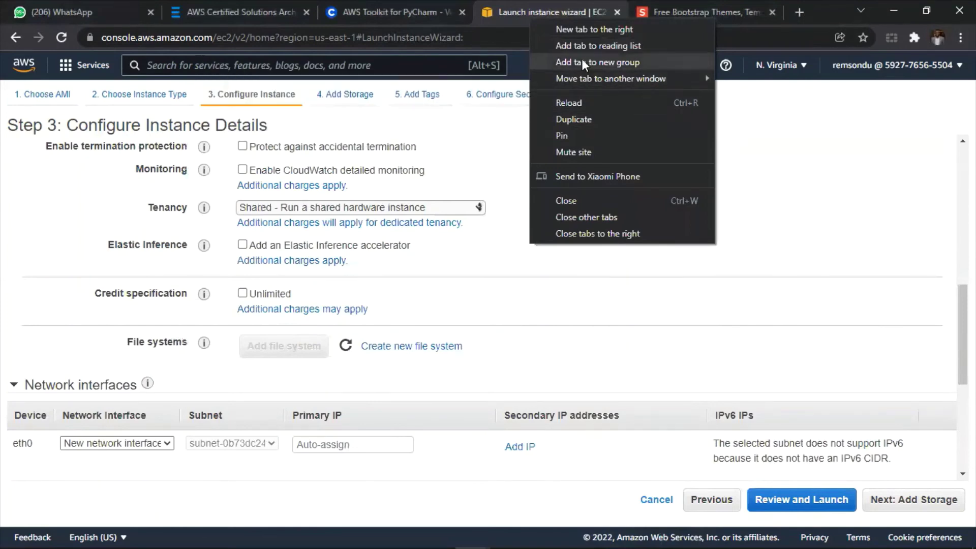
pyautogui.click(581, 119)
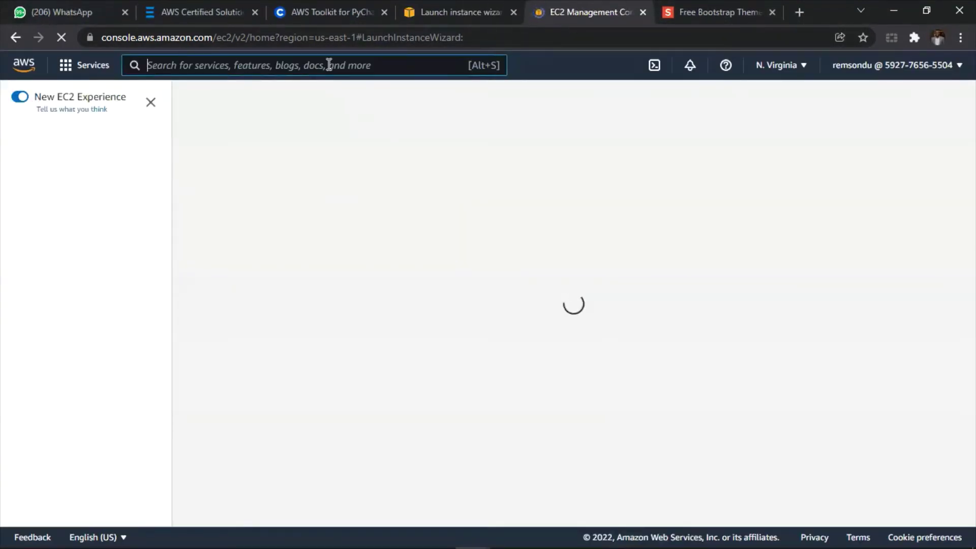
# Open S3 through the 's3' search and select the bucket name bujoy123.
pyautogui.write('s3')
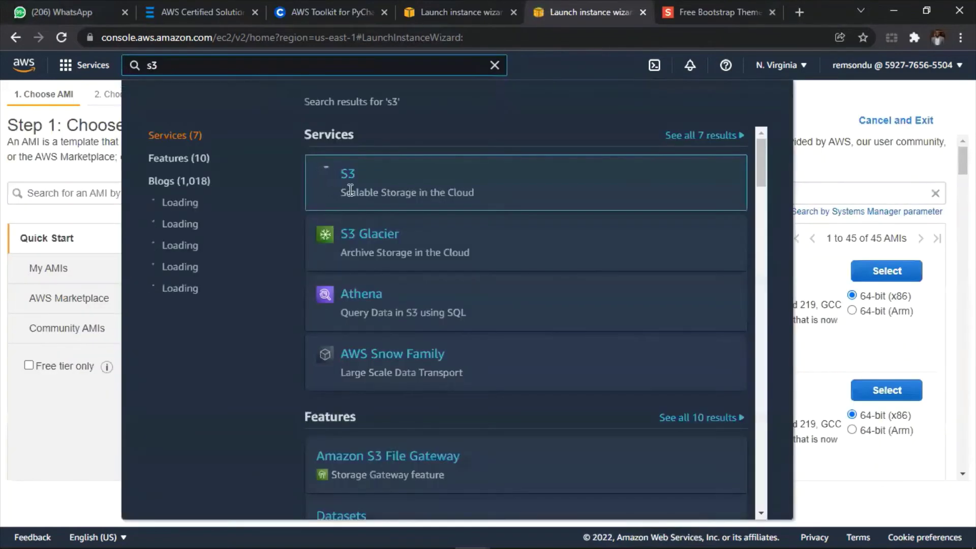
pyautogui.click(348, 177)
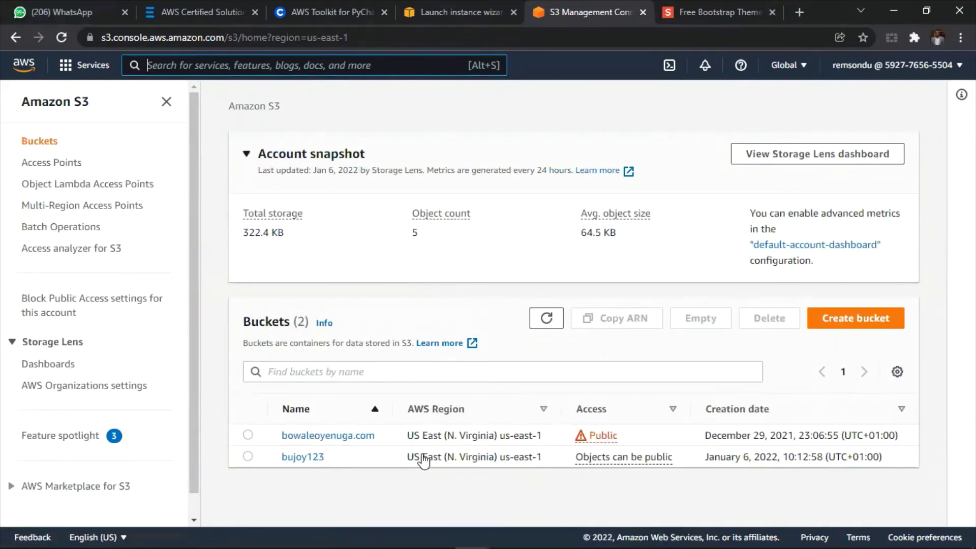
pyautogui.moveTo(324, 457); pyautogui.dragTo(282, 456)
pyautogui.hotkey('ctrl', 'c')
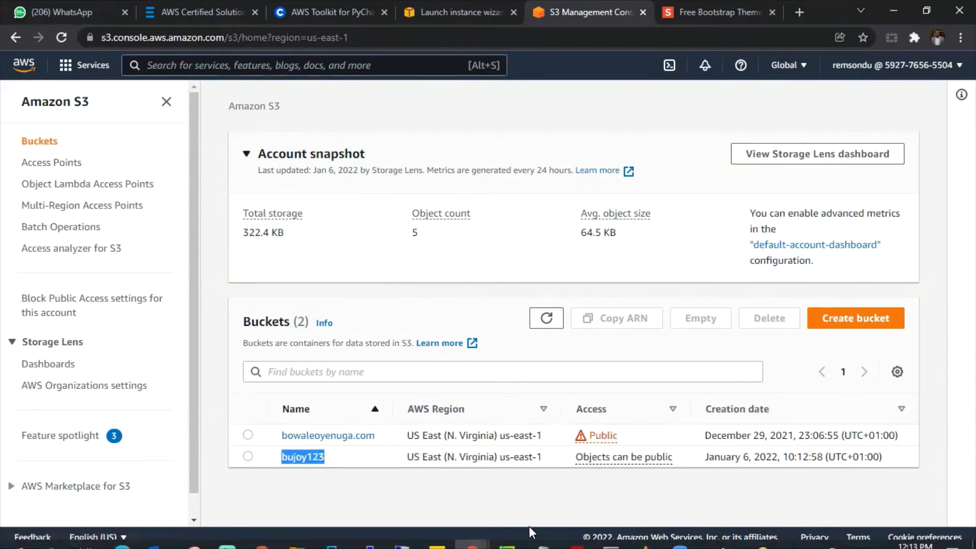
# Paste bujoy123 over mydynamicwebsite205 in the script, then select all the script text.
pyautogui.click(544, 532)
pyautogui.click(625, 414)
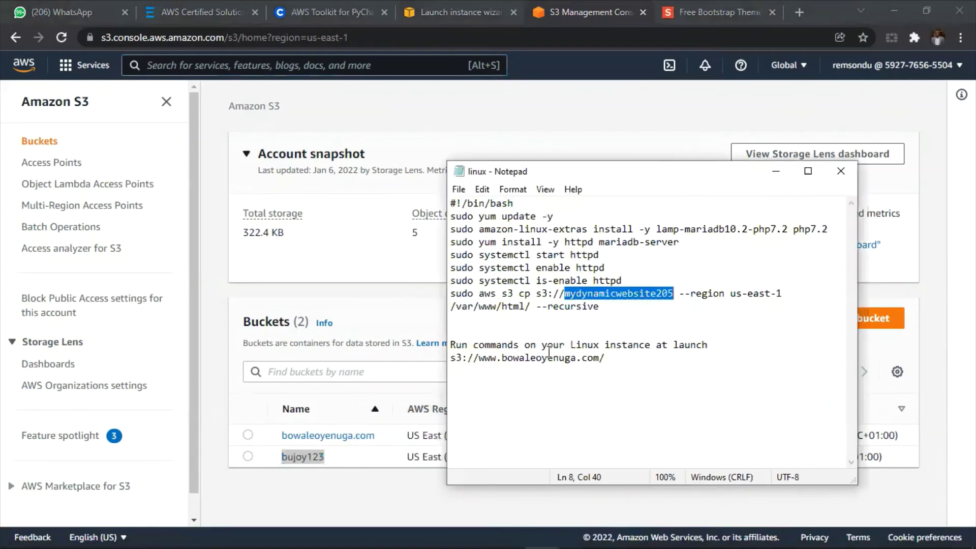
pyautogui.hotkey('ctrl', 'v')
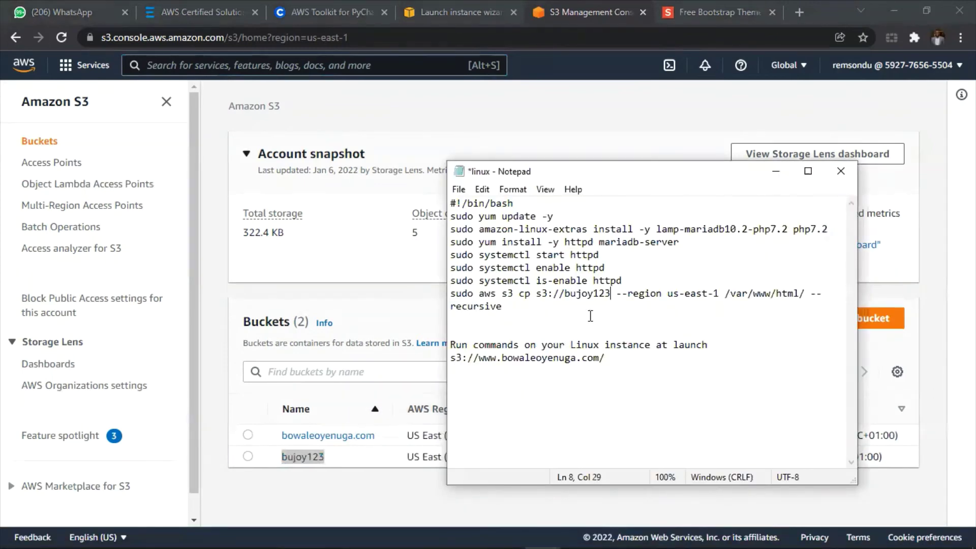
pyautogui.moveTo(522, 308); pyautogui.dragTo(437, 198)
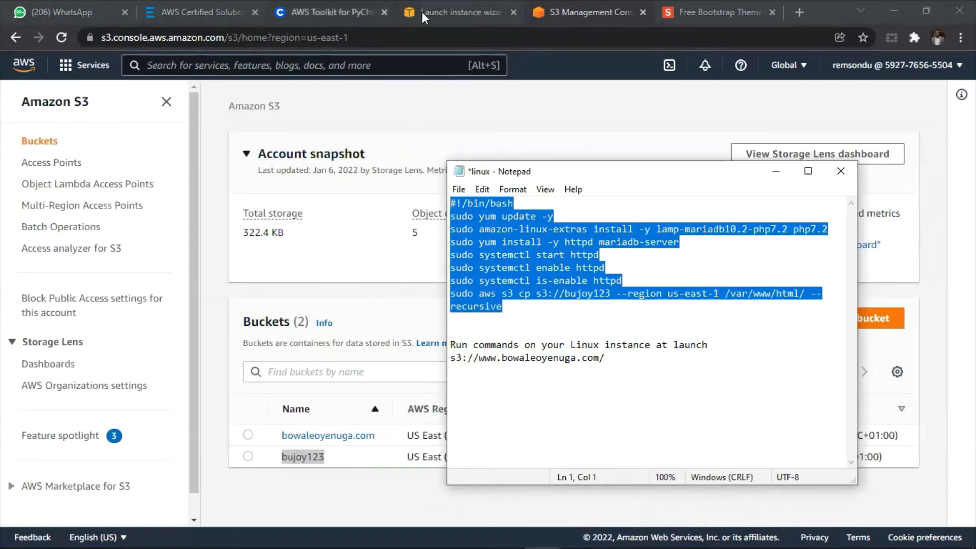
pyautogui.click(452, 9)
pyautogui.click(453, 8)
# Paste the bujoy123 startup script into the instance's User data field.
pyautogui.scroll(-6, 448, 464)
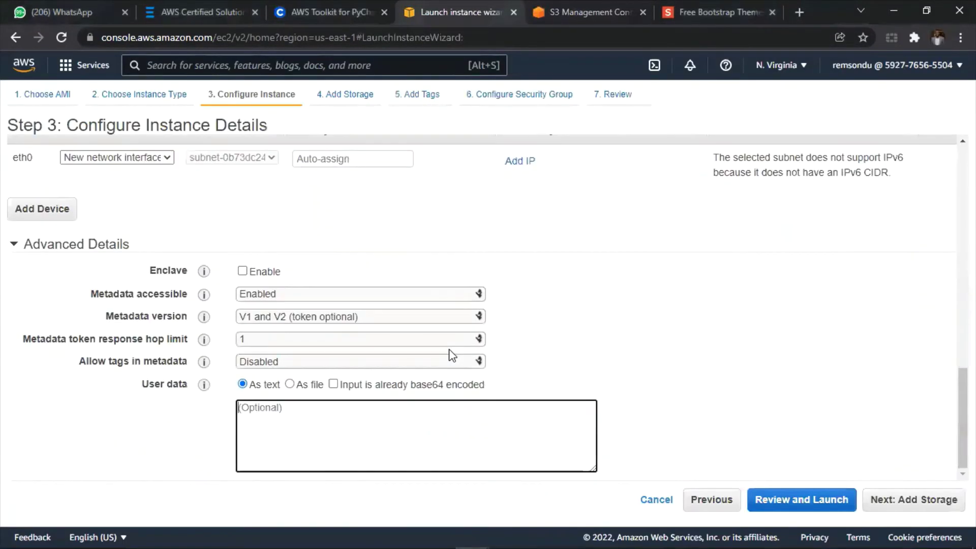
pyautogui.hotkey('ctrl', 'v')
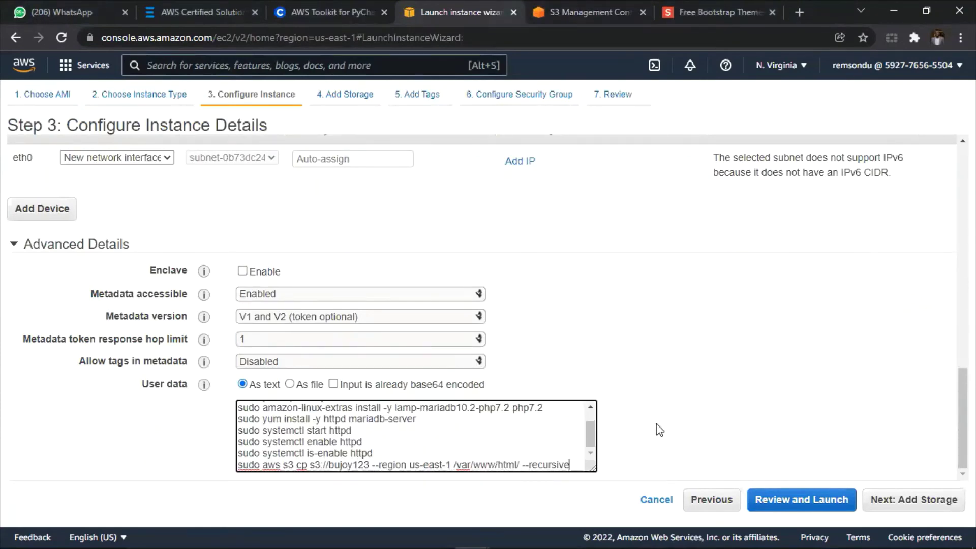
pyautogui.click(890, 505)
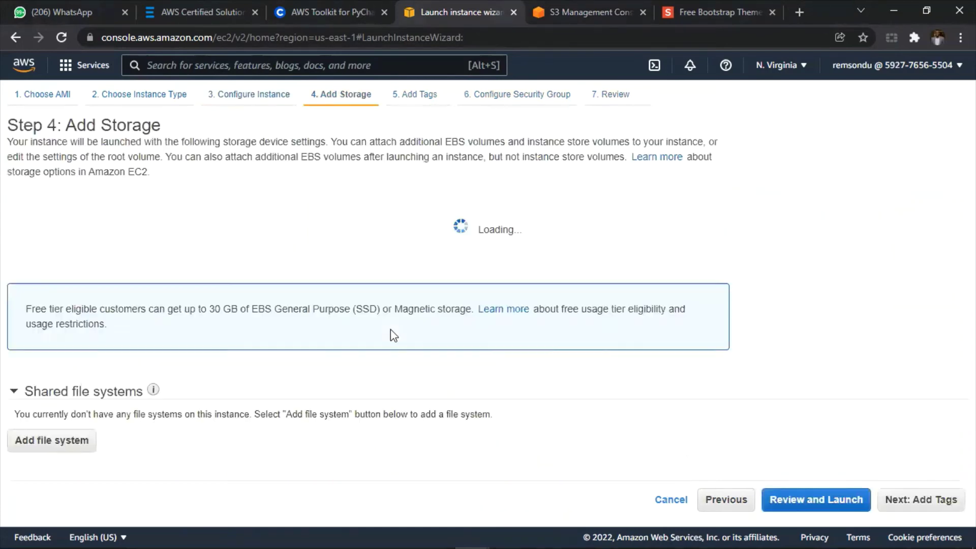
# Keep the root volume at 8 GiB with the gp2 volume type.
pyautogui.moveTo(359, 265); pyautogui.dragTo(331, 263)
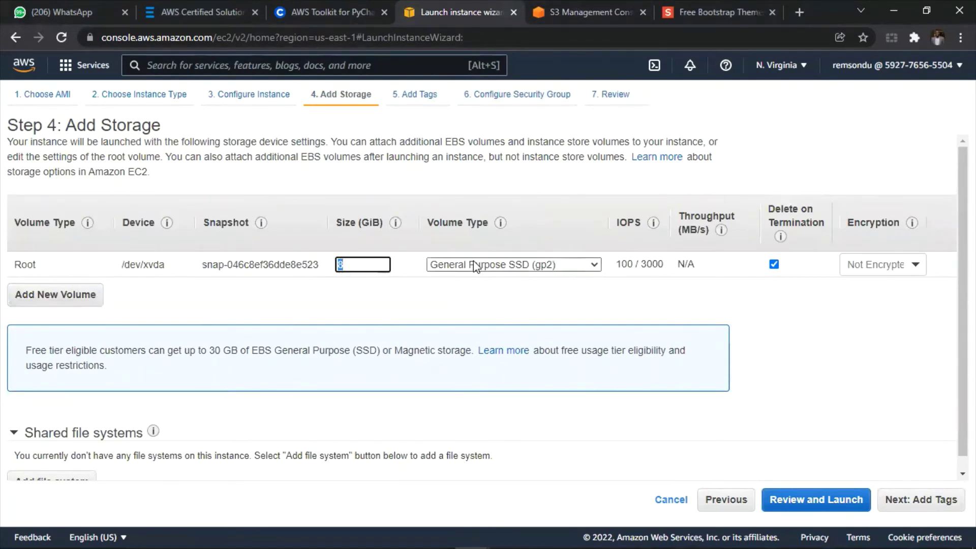
pyautogui.click(569, 268)
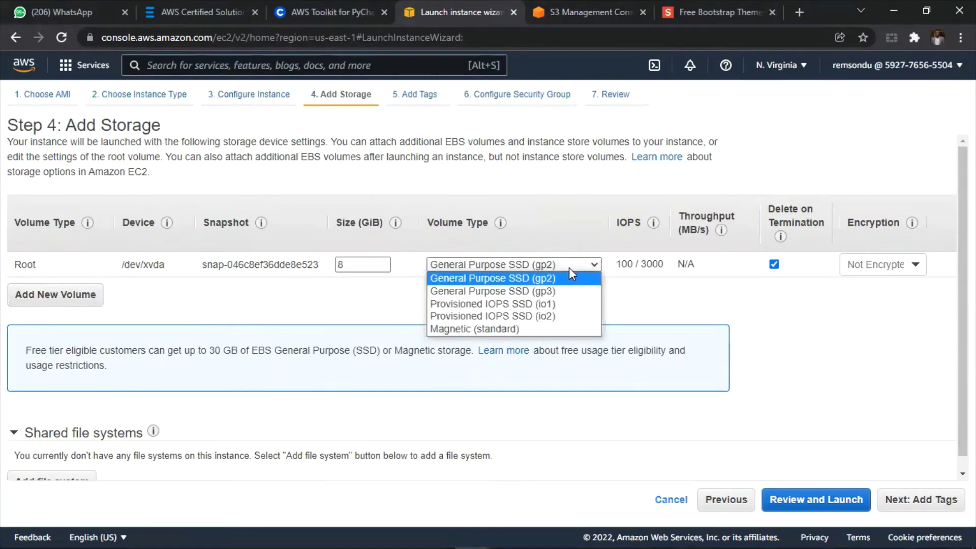
pyautogui.click(493, 284)
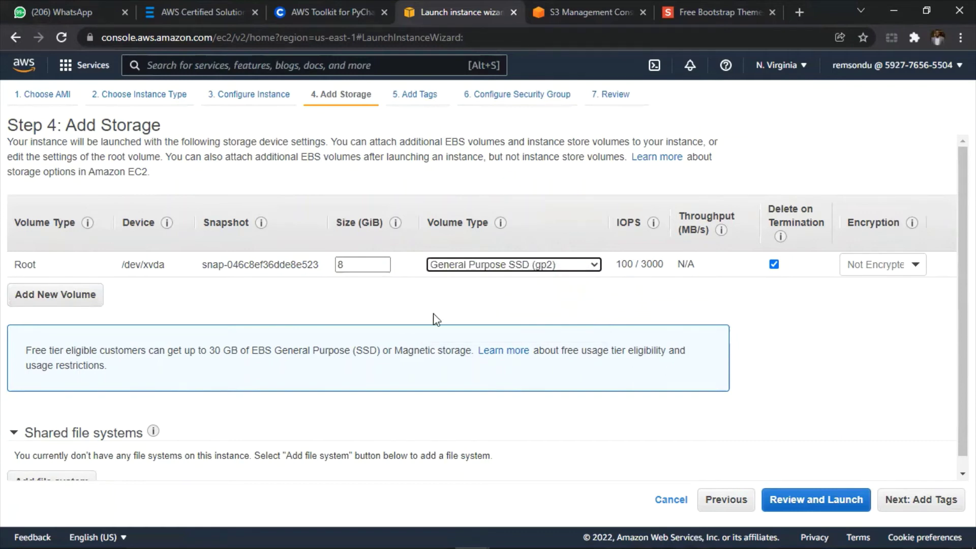
pyautogui.scroll(-1, 551, 341)
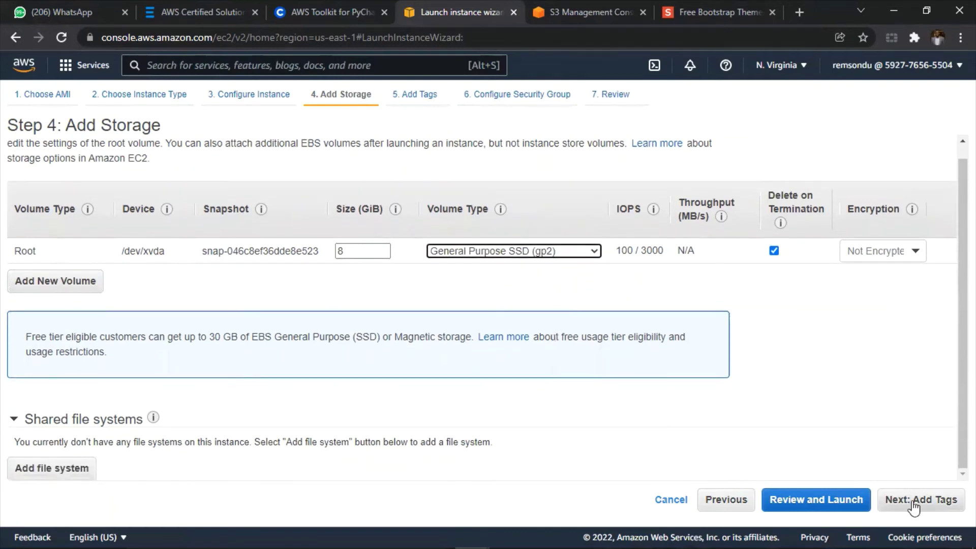
# Add a tag with Key 'Name' and Value 'Webserver' to the instance.
pyautogui.click(914, 503)
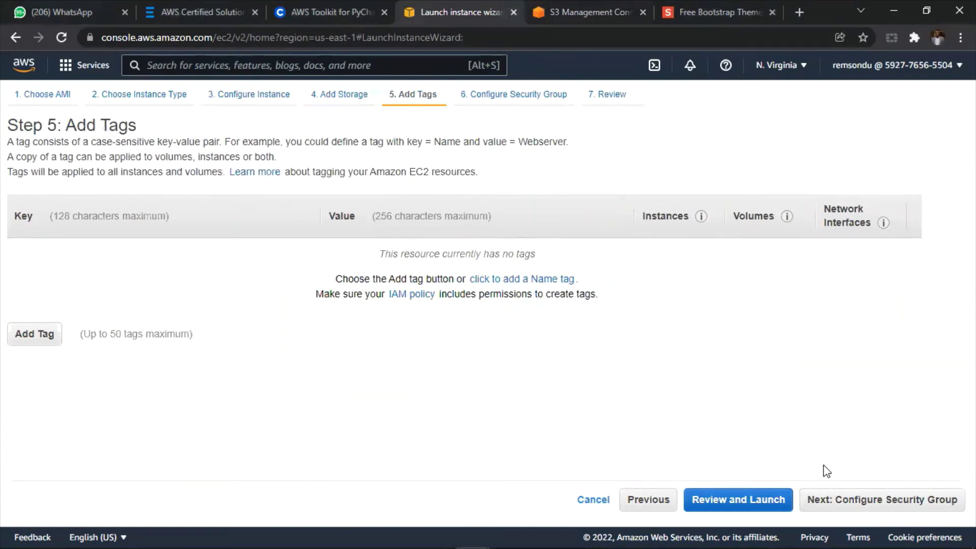
pyautogui.click(40, 335)
pyautogui.write('Nmae')
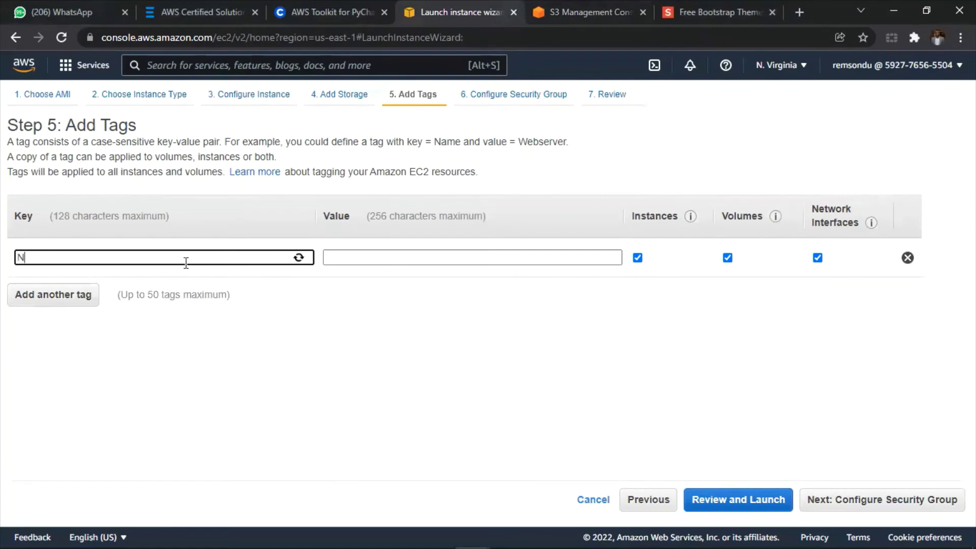
pyautogui.press('BackSpace')
pyautogui.press('BackSpace')
pyautogui.press('BackSpace')
pyautogui.write('ame')
pyautogui.press('Tab')
pyautogui.write('Webse')
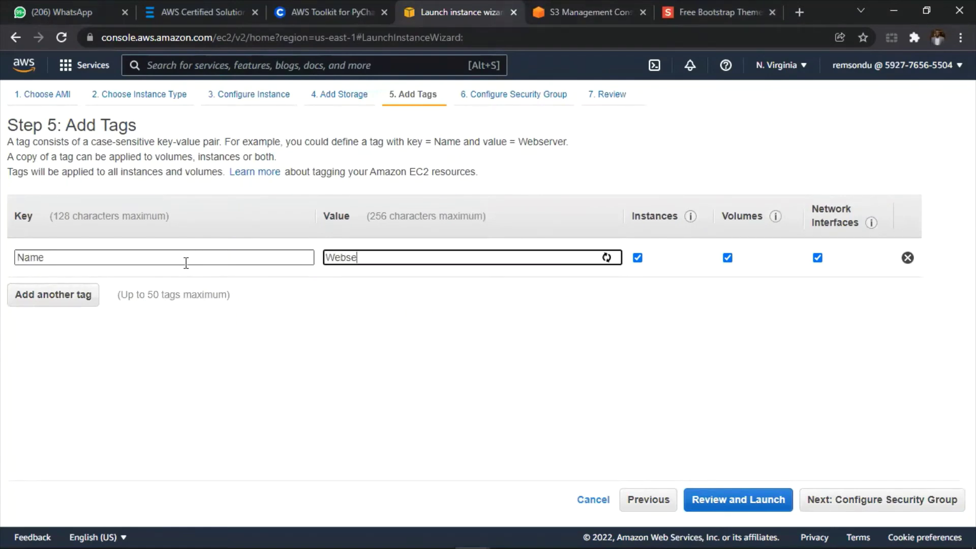
pyautogui.write('rver')
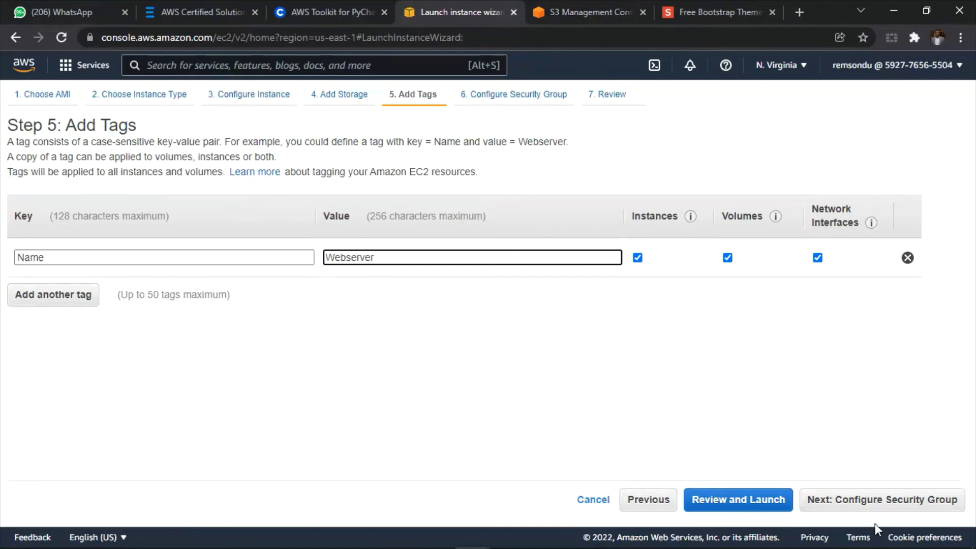
pyautogui.click(892, 506)
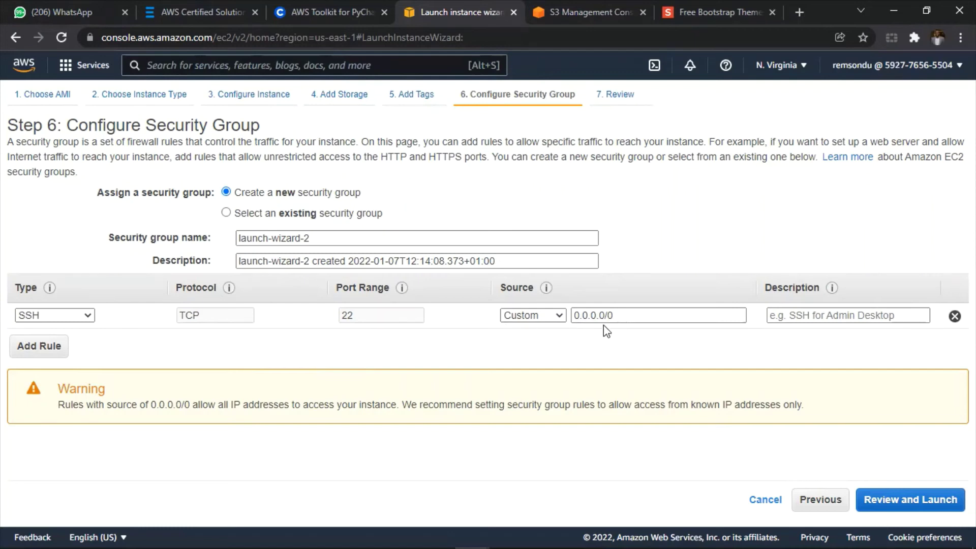
# Set the SSH rule's source to Anywhere instead of My IP.
pyautogui.click(559, 316)
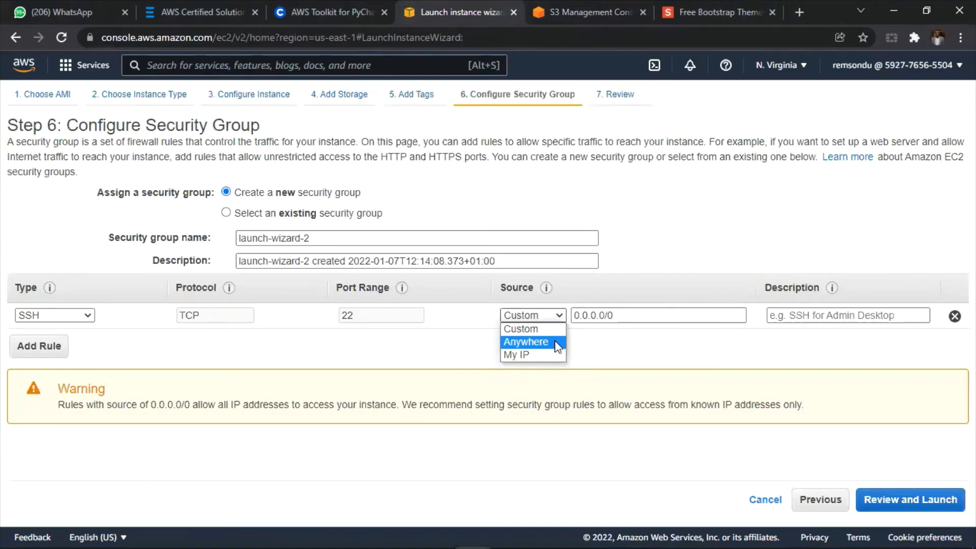
pyautogui.click(550, 353)
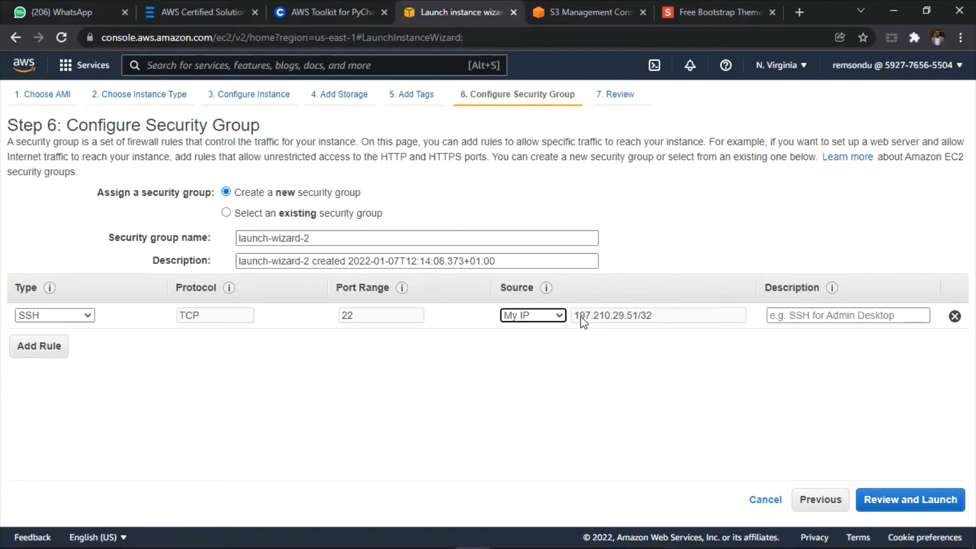
pyautogui.moveTo(575, 316); pyautogui.dragTo(674, 317)
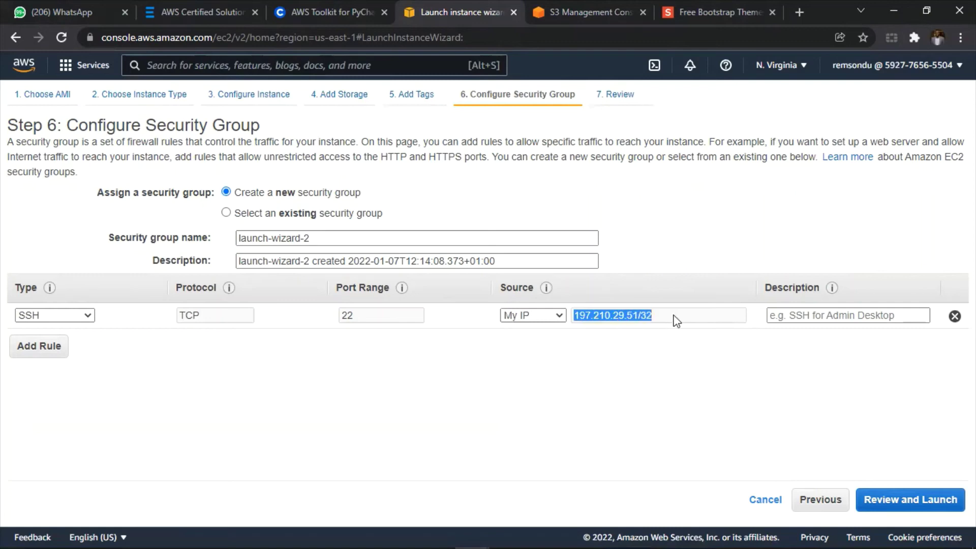
pyautogui.click(559, 317)
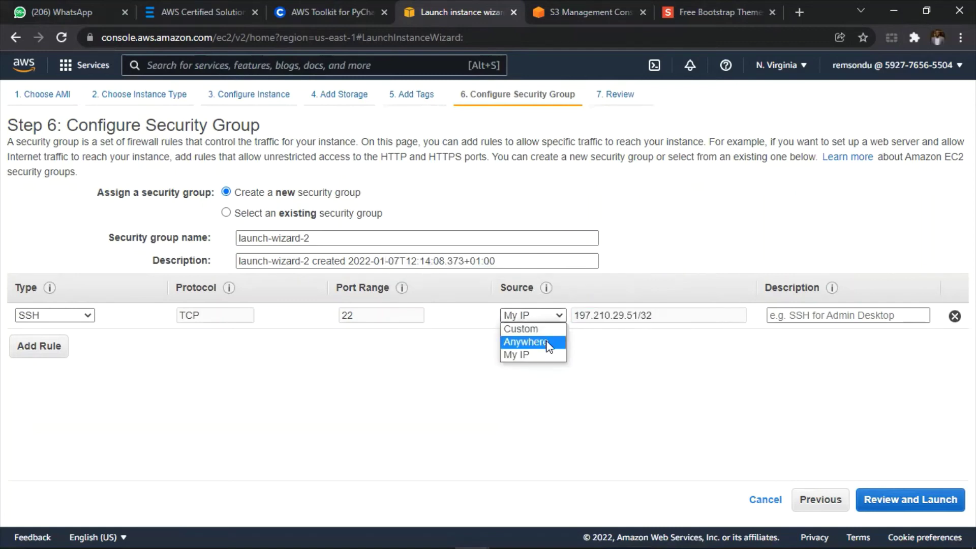
pyautogui.click(546, 342)
pyautogui.click(557, 318)
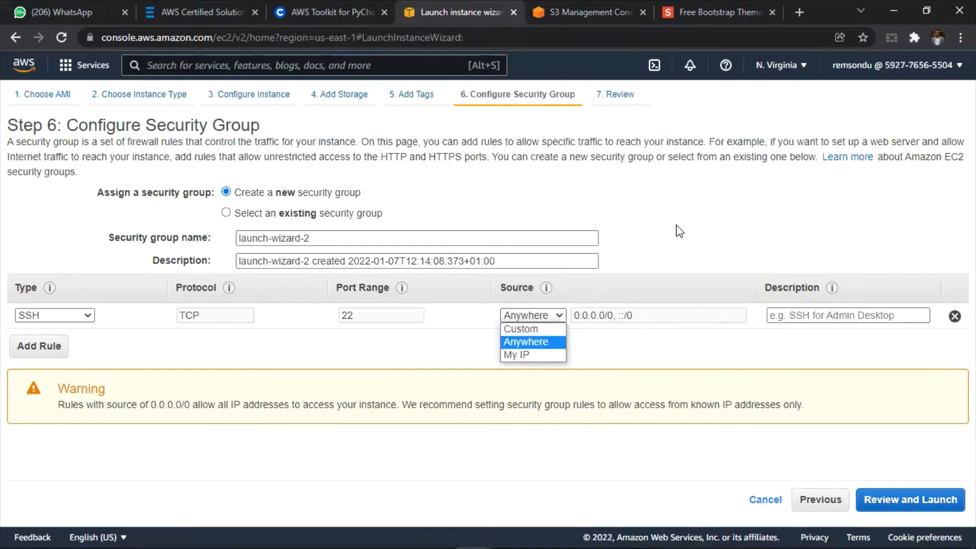
pyautogui.click(38, 346)
# Add inbound rules for HTTP on port 80 and HTTPS on port 443.
pyautogui.click(38, 346)
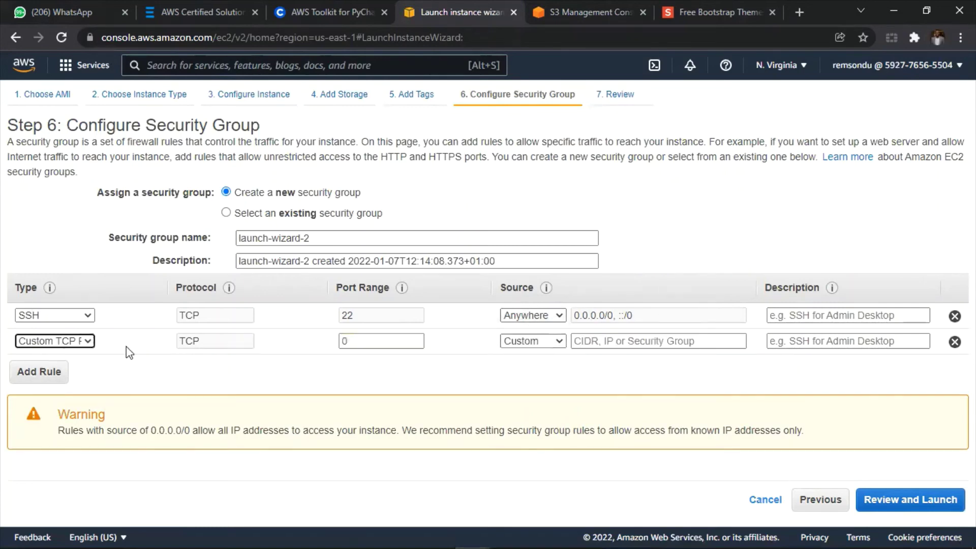
pyautogui.click(79, 347)
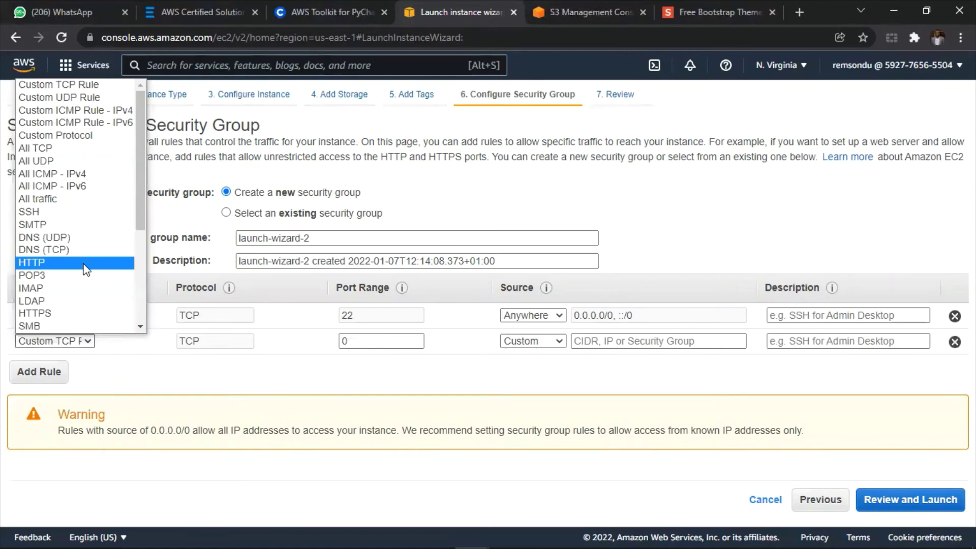
pyautogui.click(85, 262)
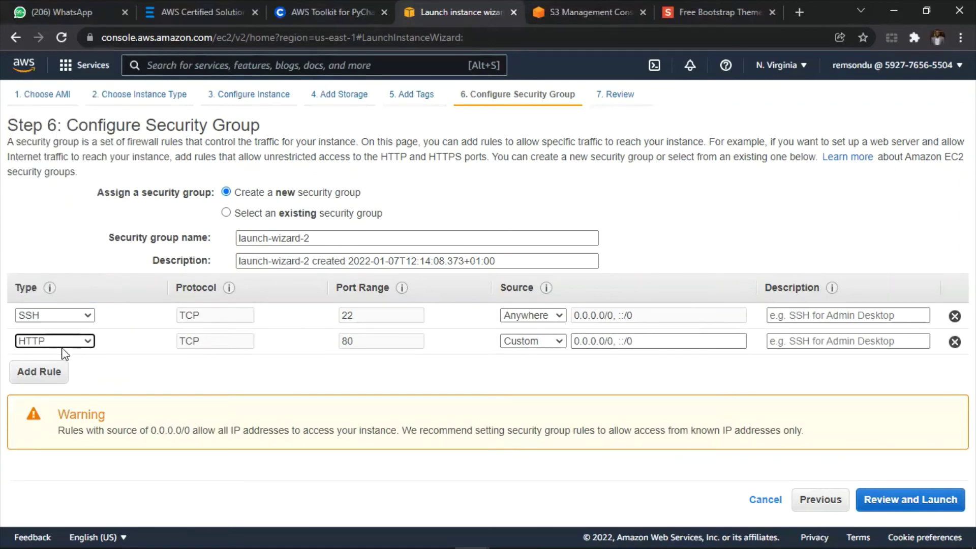
pyautogui.click(62, 371)
pyautogui.click(88, 367)
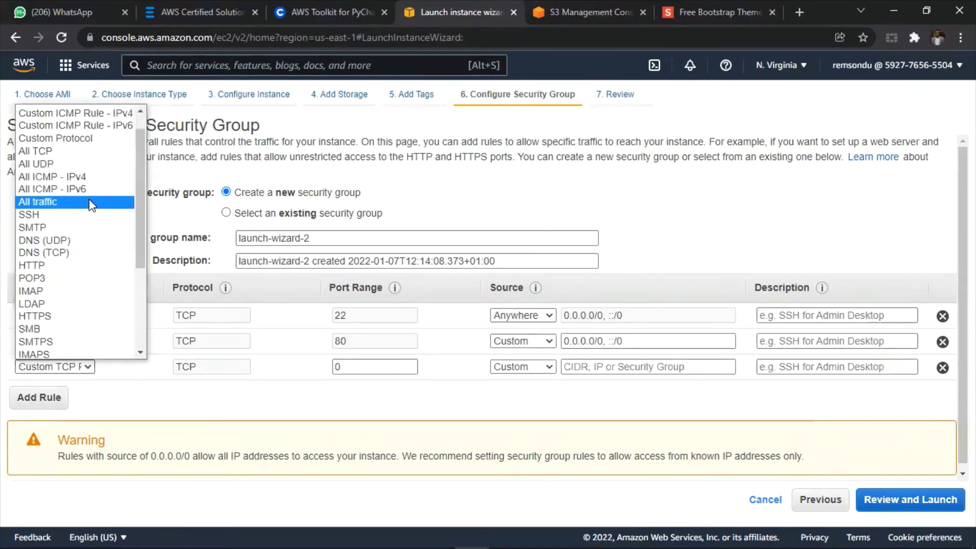
pyautogui.scroll(1, 89, 203)
pyautogui.scroll(-3, 80, 325)
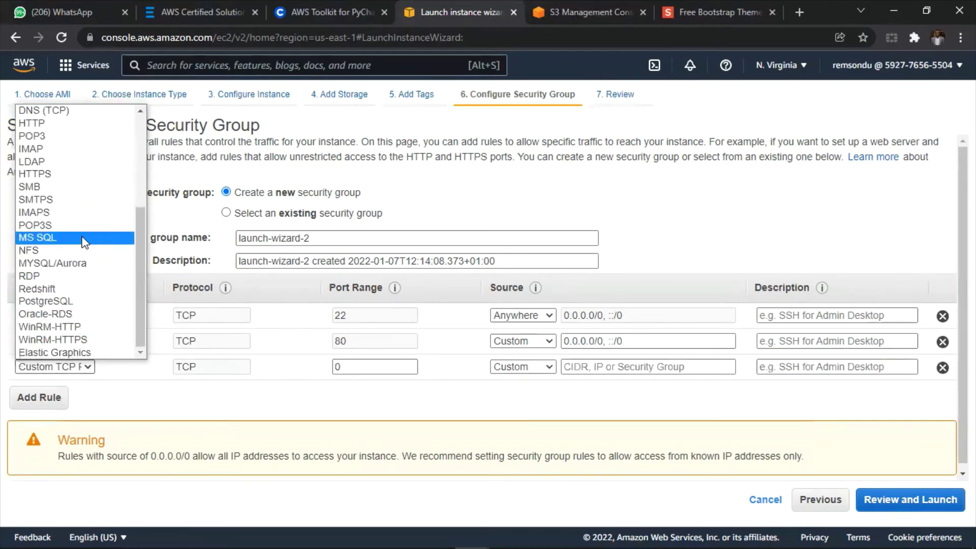
pyautogui.click(82, 174)
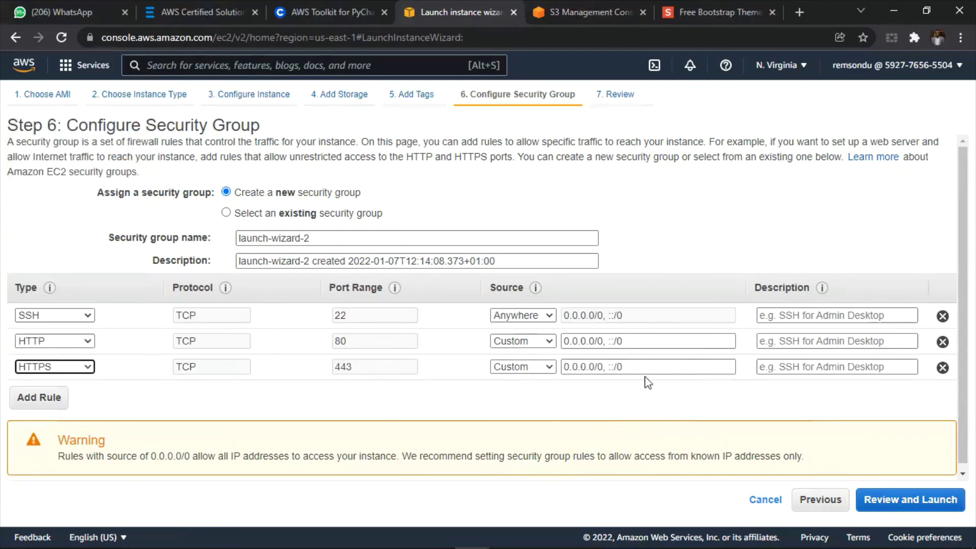
# Launch the instance with existing key pair mykeypairlinux, acknowledging private key file access.
pyautogui.click(882, 501)
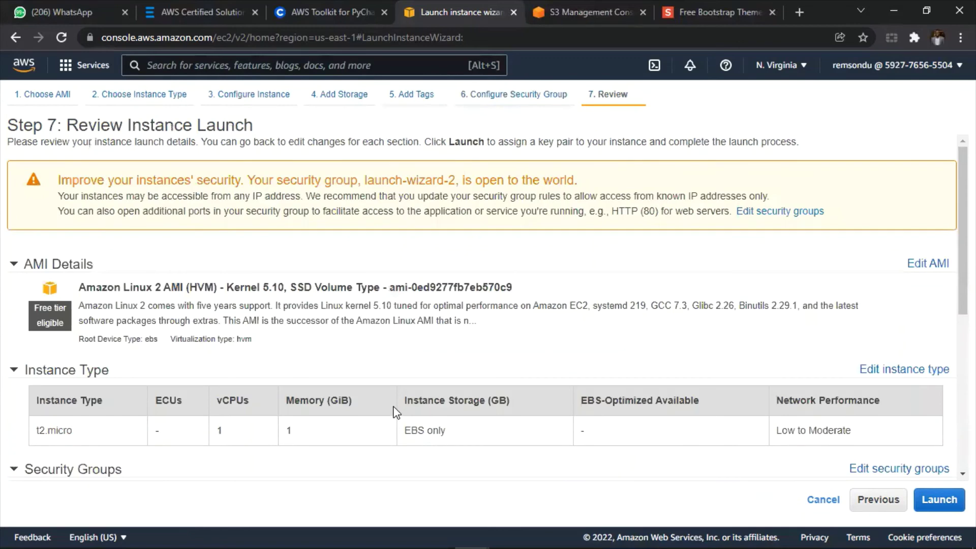
pyautogui.scroll(-6, 396, 412)
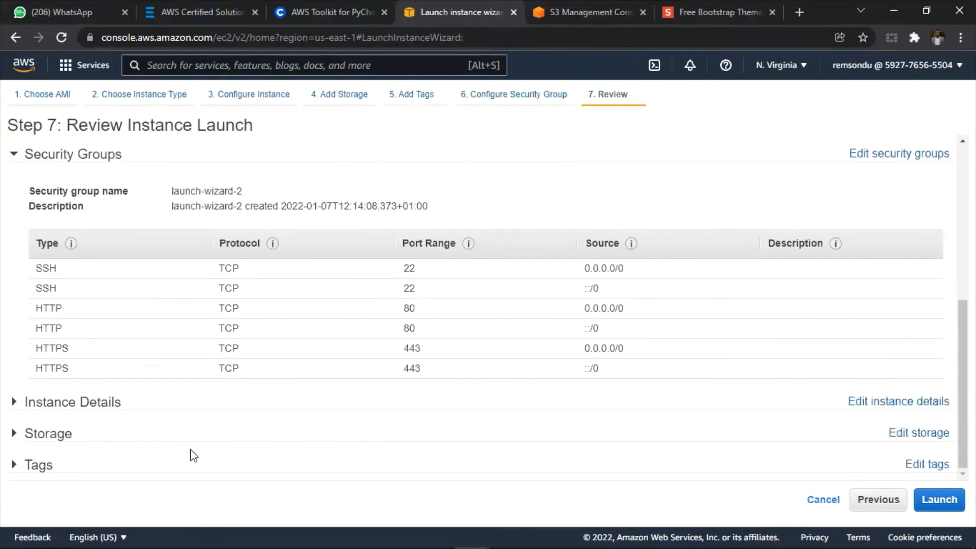
pyautogui.click(916, 504)
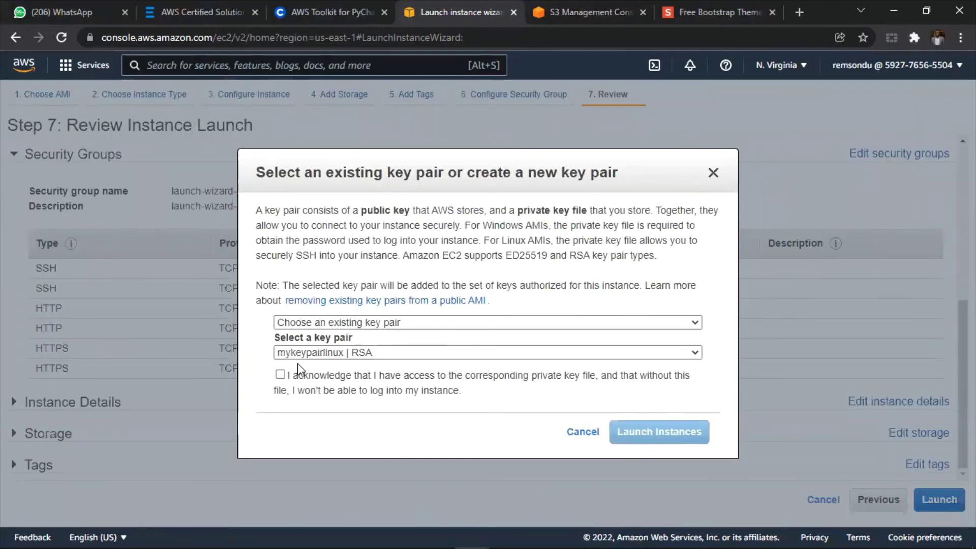
pyautogui.click(337, 355)
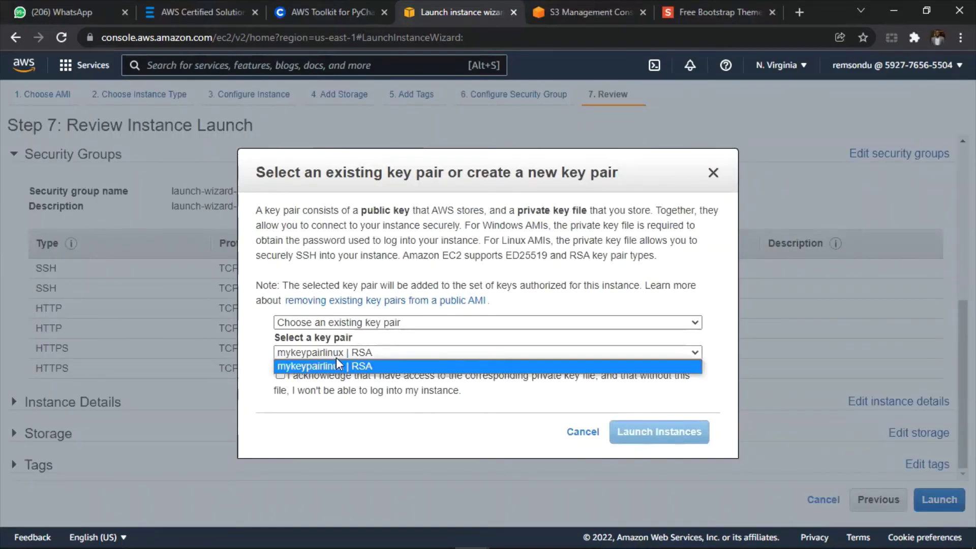
pyautogui.click(361, 359)
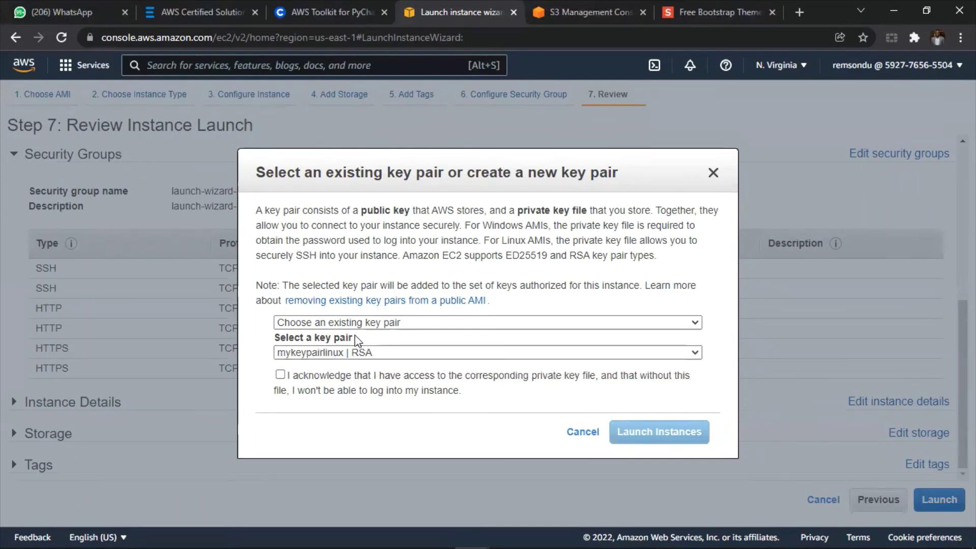
pyautogui.click(376, 330)
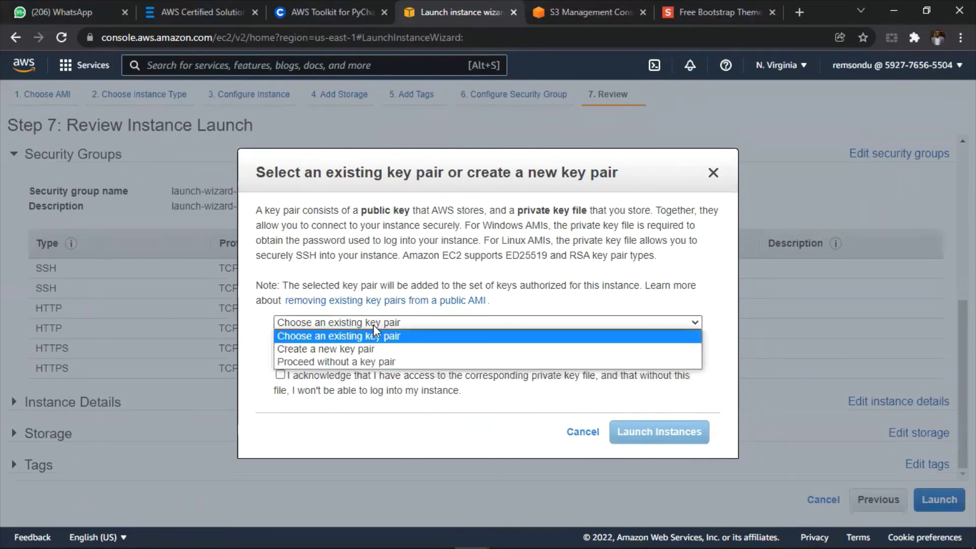
pyautogui.click(426, 377)
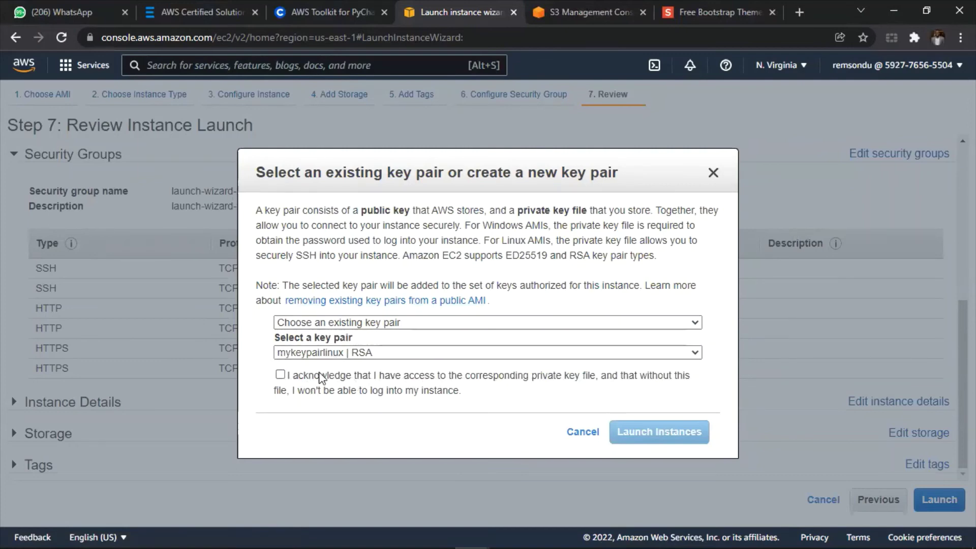
pyautogui.click(286, 379)
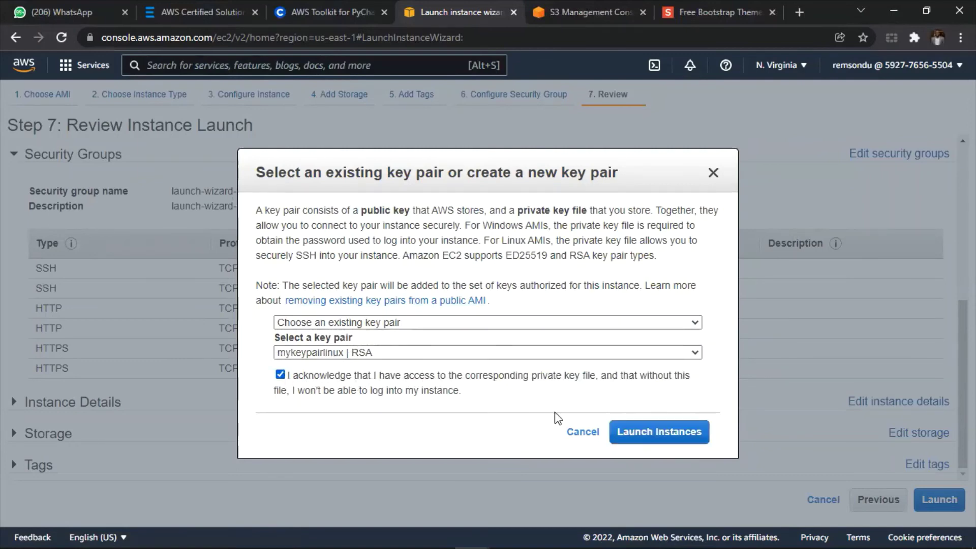
pyautogui.click(659, 431)
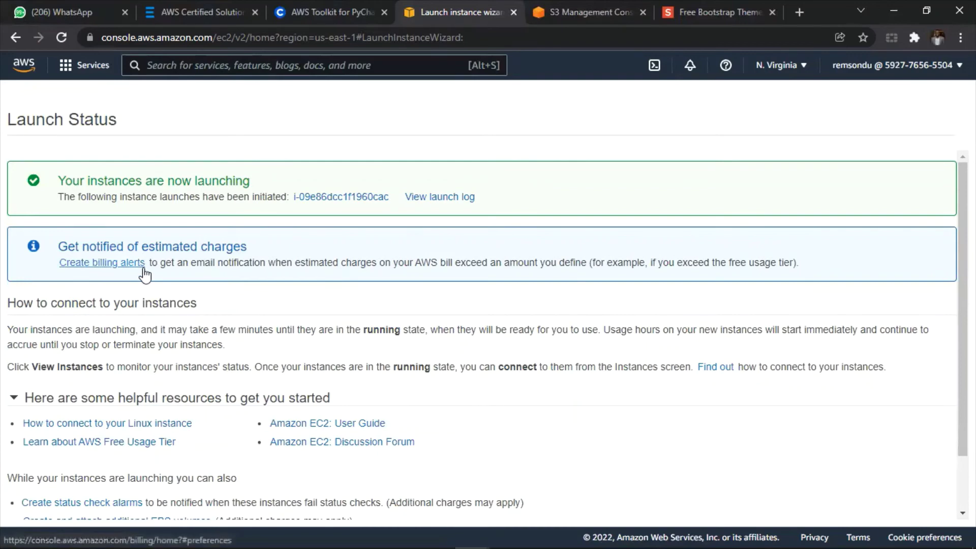
# Go from the Launch Status page to the Instances list via View Instances.
pyautogui.scroll(-1, 144, 274)
pyautogui.click(895, 504)
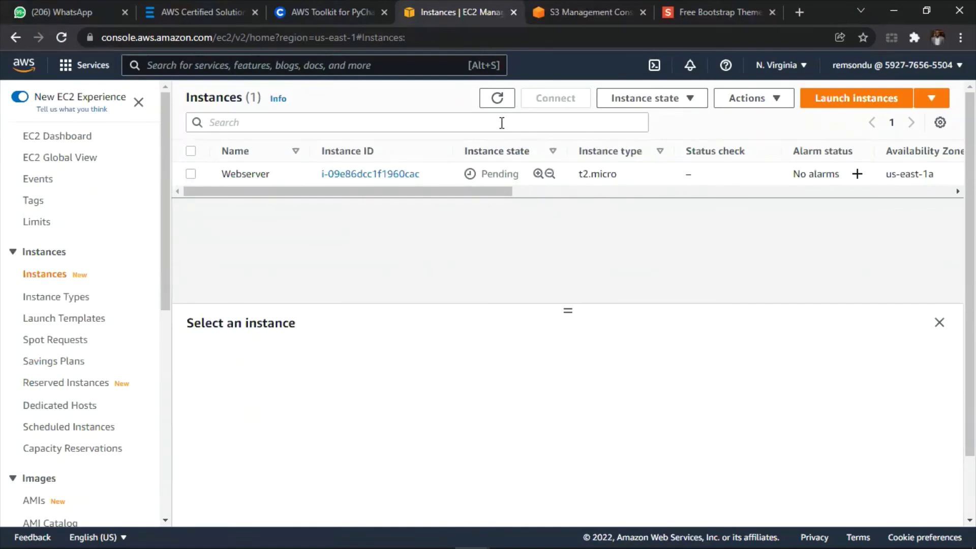
# Refresh the Instances list repeatedly until the Webserver instance shows Running.
pyautogui.click(497, 98)
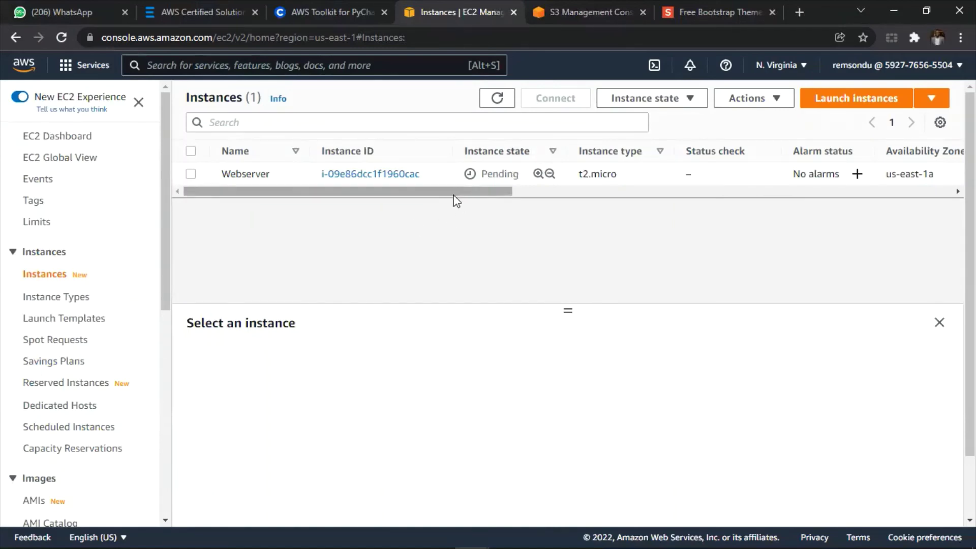
pyautogui.moveTo(455, 193); pyautogui.dragTo(508, 208)
pyautogui.click(498, 104)
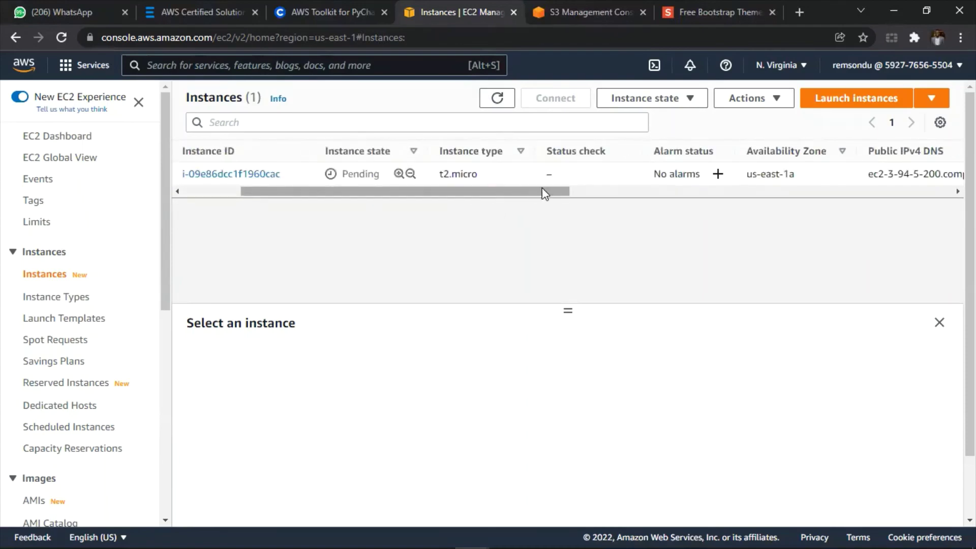
pyautogui.click(503, 106)
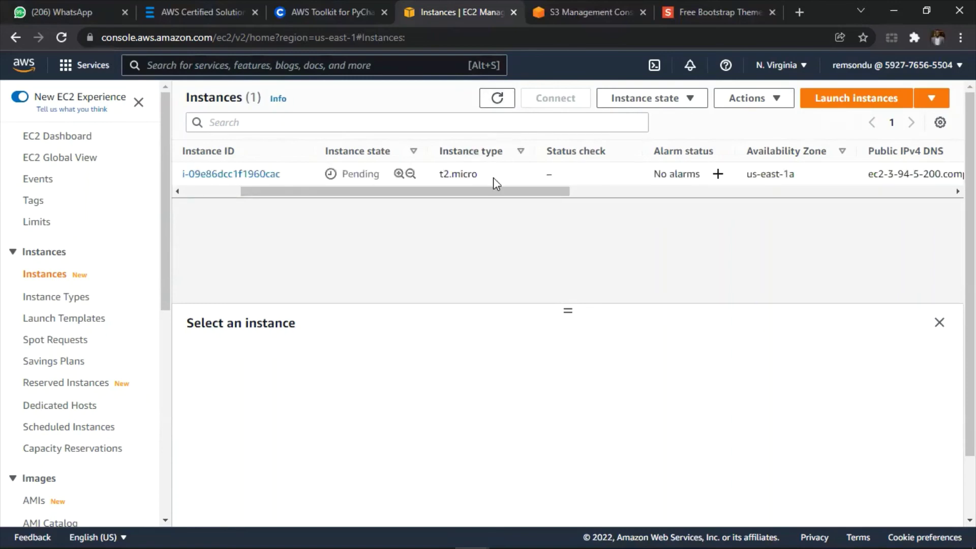
pyautogui.moveTo(477, 192); pyautogui.dragTo(330, 169)
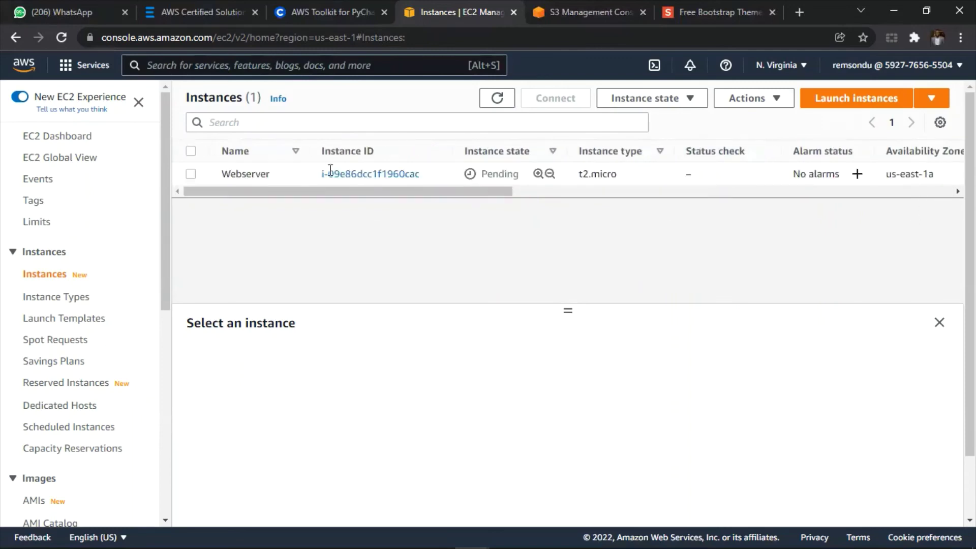
pyautogui.click(493, 104)
pyautogui.scroll(-1, 127, 360)
pyautogui.scroll(-3, 126, 360)
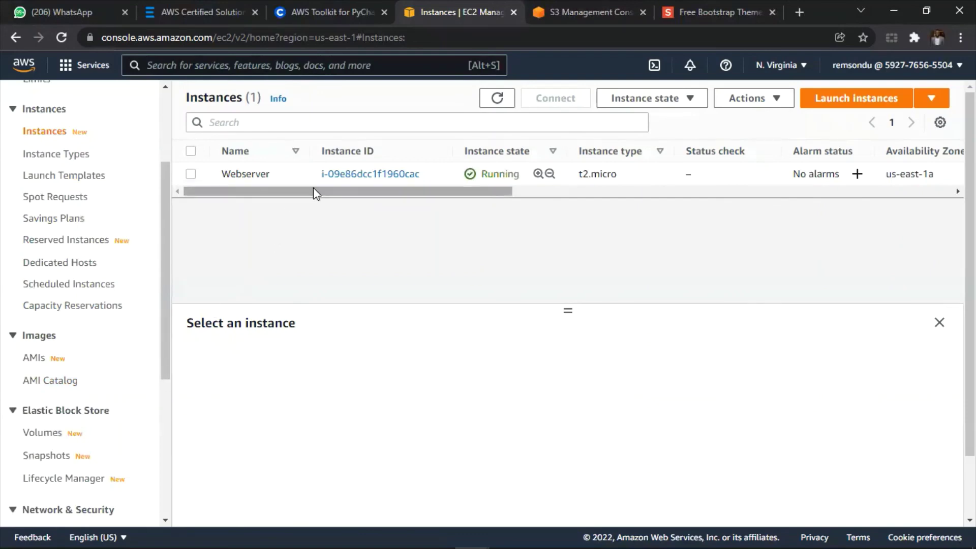
# Select the Webserver instance to show its public IPv4 address 3.94.5.200 and DNS name.
pyautogui.click(501, 100)
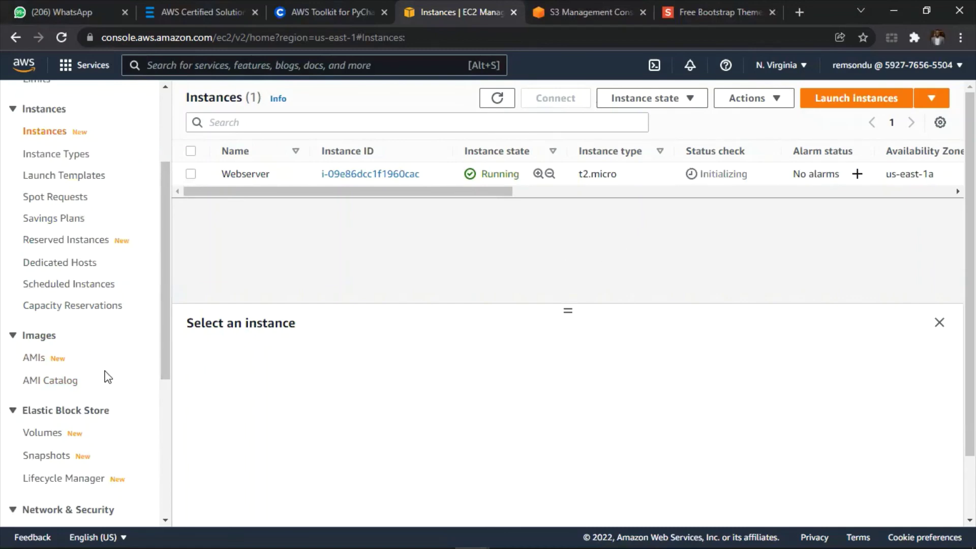
pyautogui.scroll(-4, 123, 455)
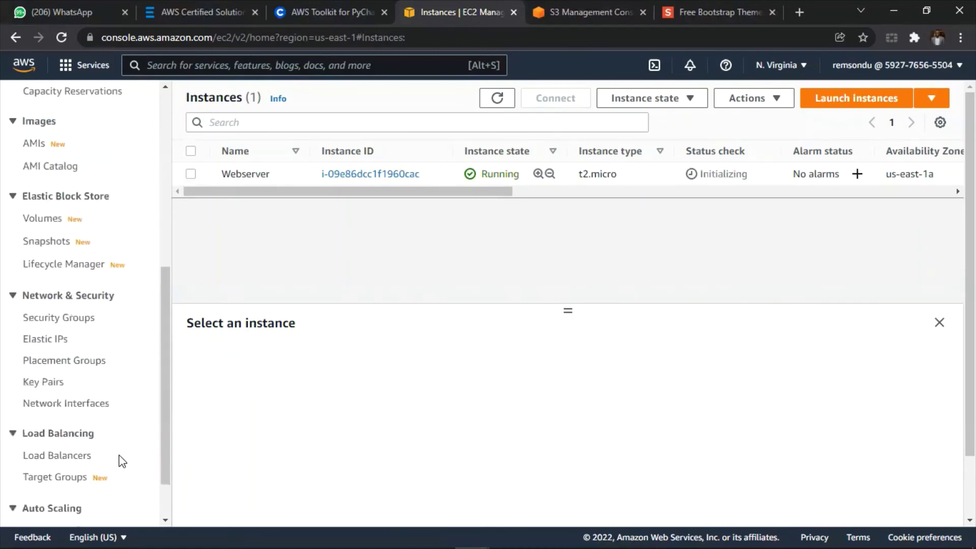
pyautogui.scroll(-1, 77, 447)
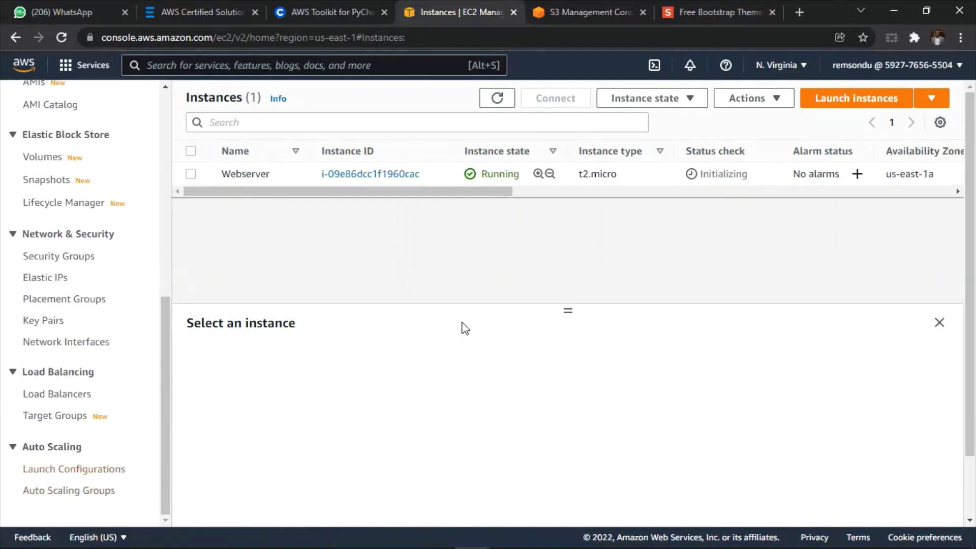
pyautogui.click(497, 99)
pyautogui.click(497, 105)
pyautogui.click(190, 174)
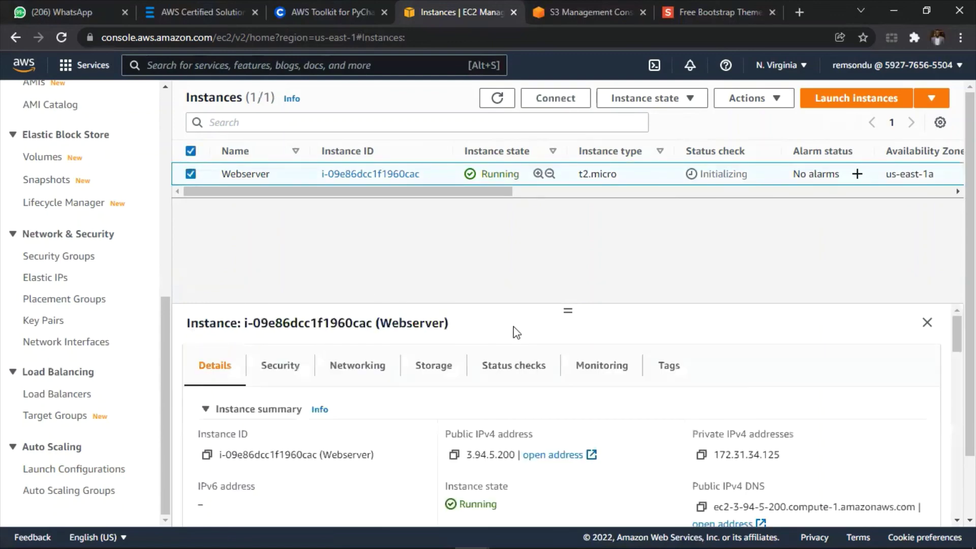
pyautogui.scroll(-3, 515, 335)
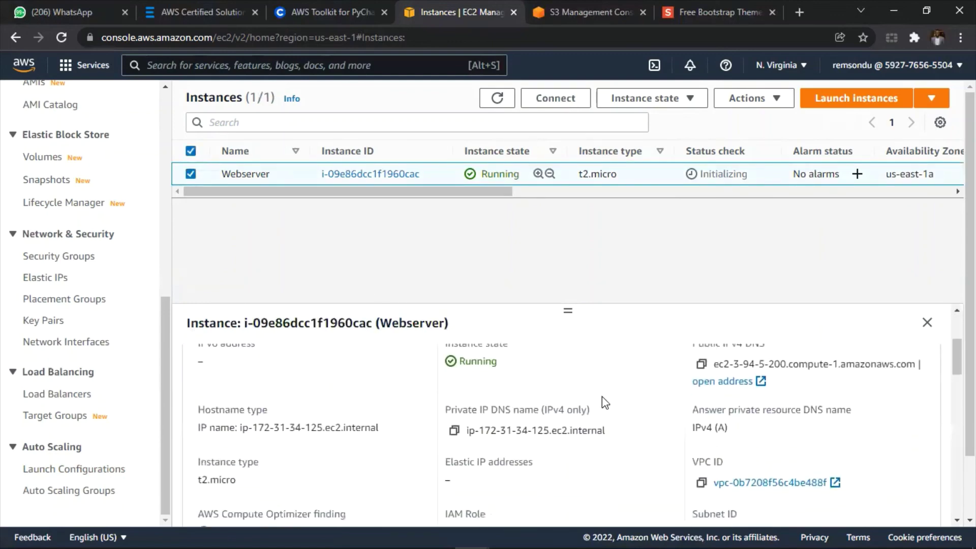
pyautogui.scroll(2, 602, 402)
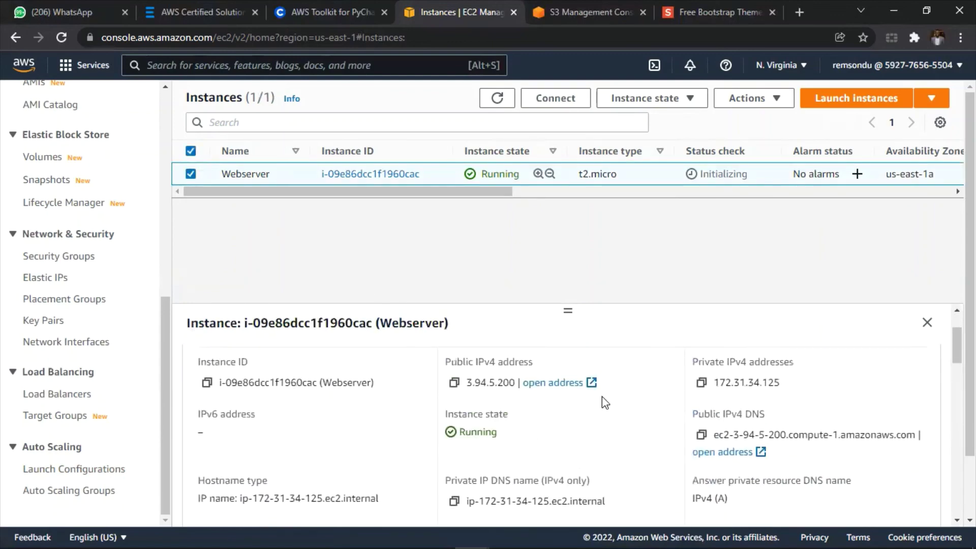
# Open the Webserver's public IPv4 DNS address and retry it without the https prefix.
pyautogui.click(733, 454)
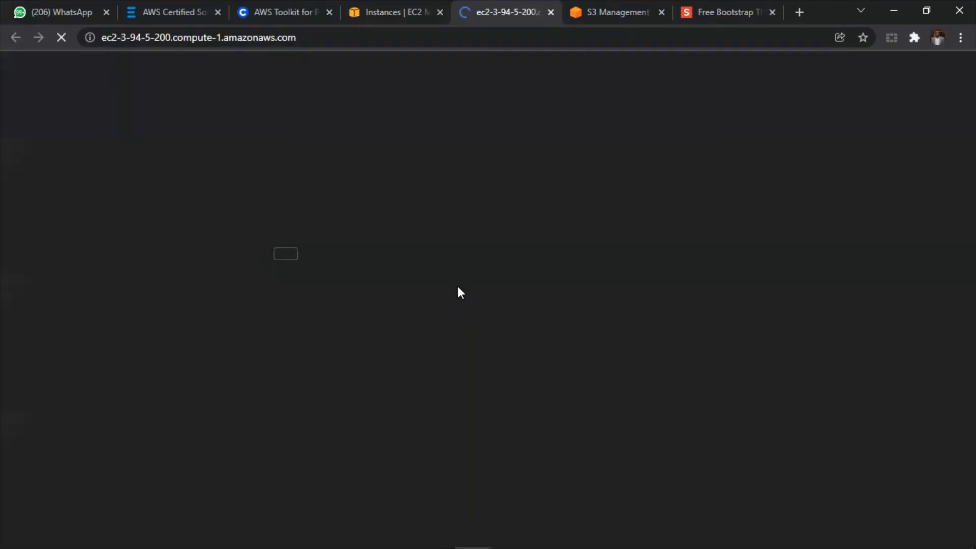
pyautogui.click(351, 37)
pyautogui.press('Home')
pyautogui.press('Left')
pyautogui.press('Left')
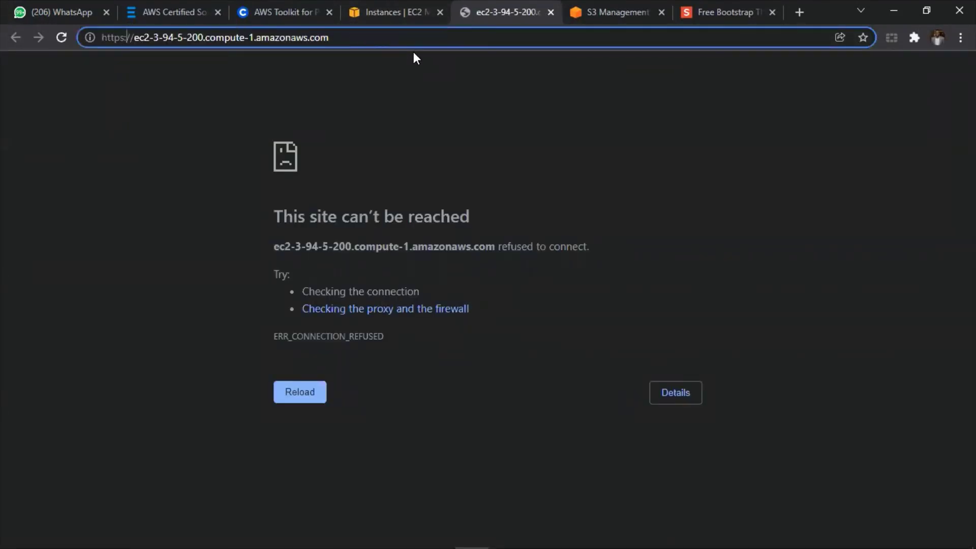
pyautogui.press('BackSpace')
pyautogui.press('Return')
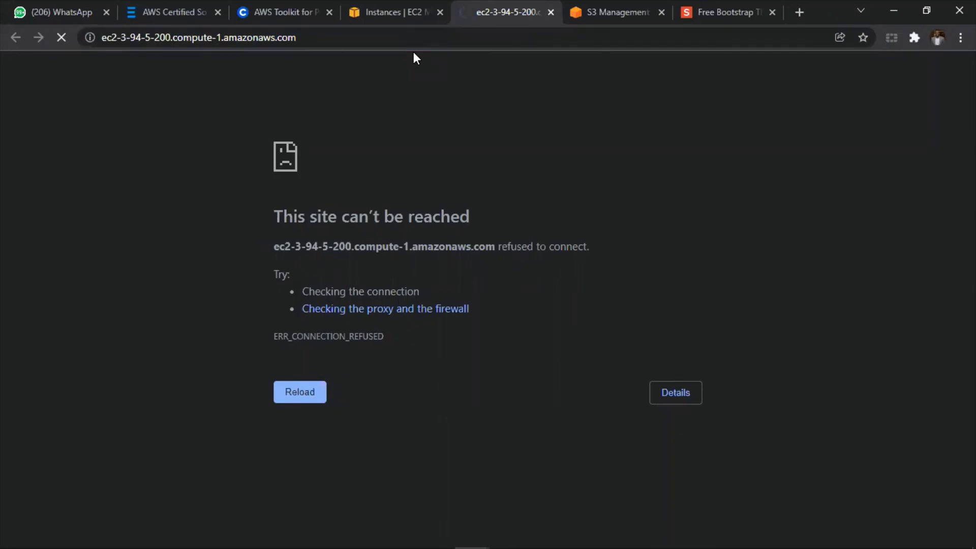
pyautogui.click(296, 42)
pyautogui.click(108, 38)
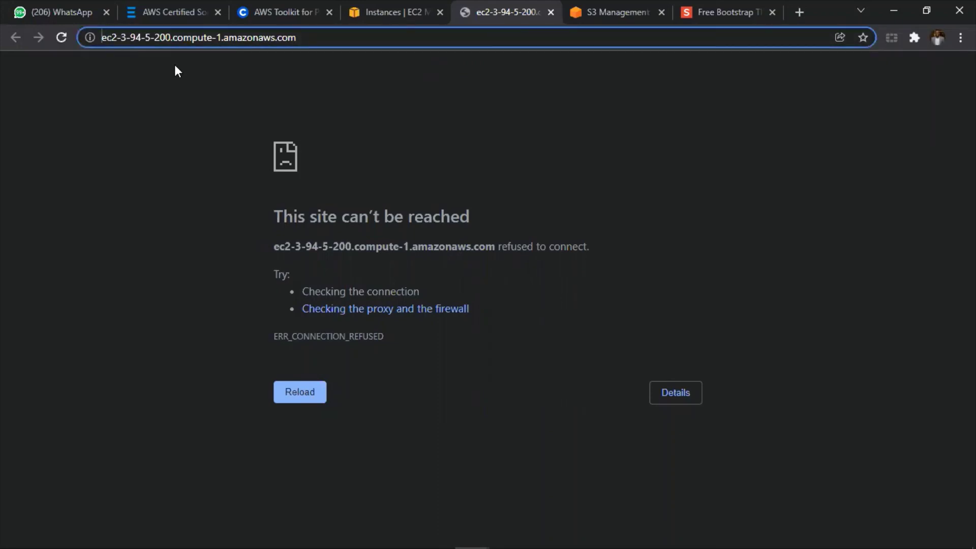
pyautogui.write('htt')
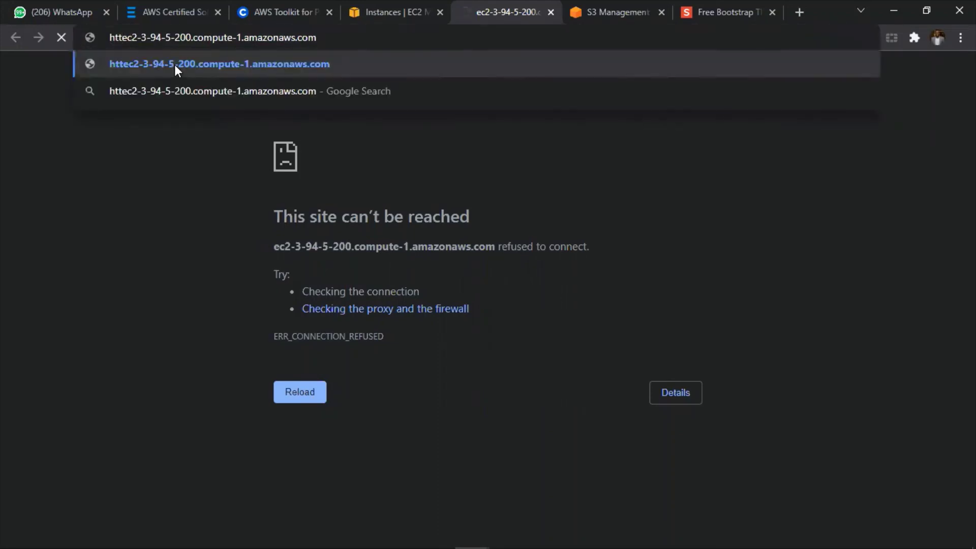
pyautogui.write('ps')
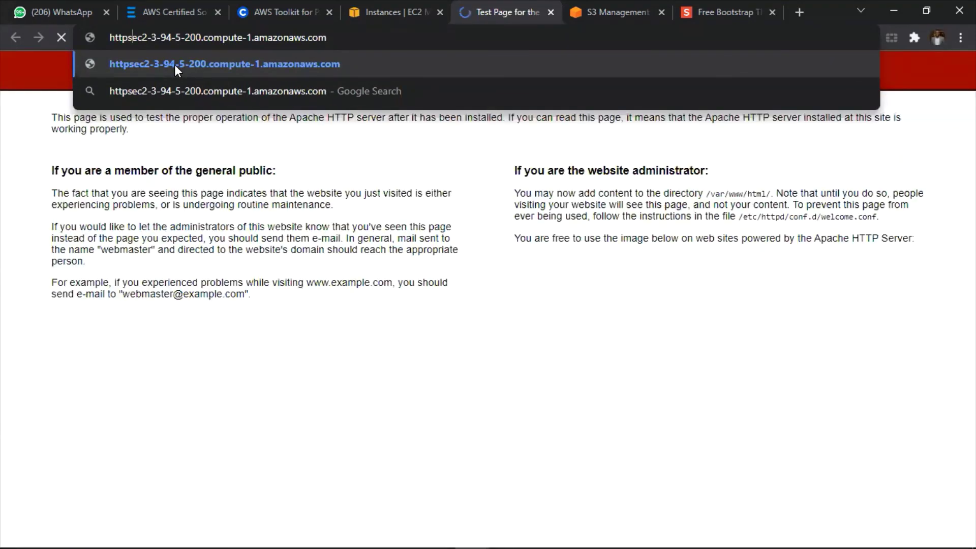
pyautogui.press('BackSpace')
pyautogui.write(':')
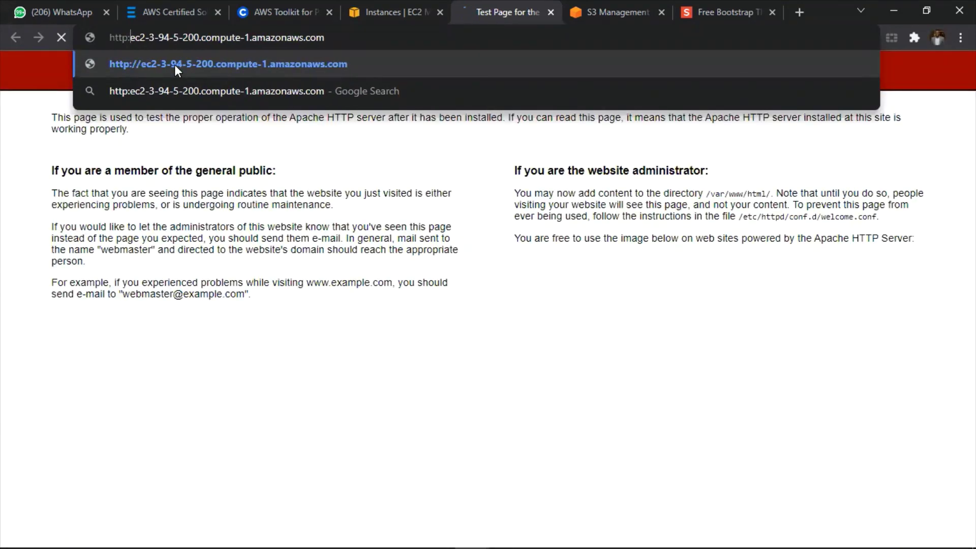
pyautogui.write('//')
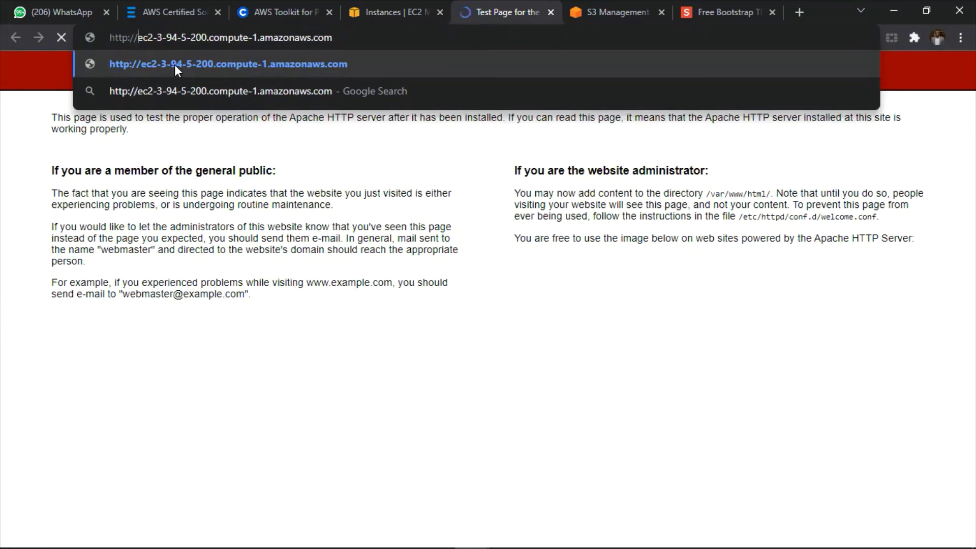
pyautogui.press('Return')
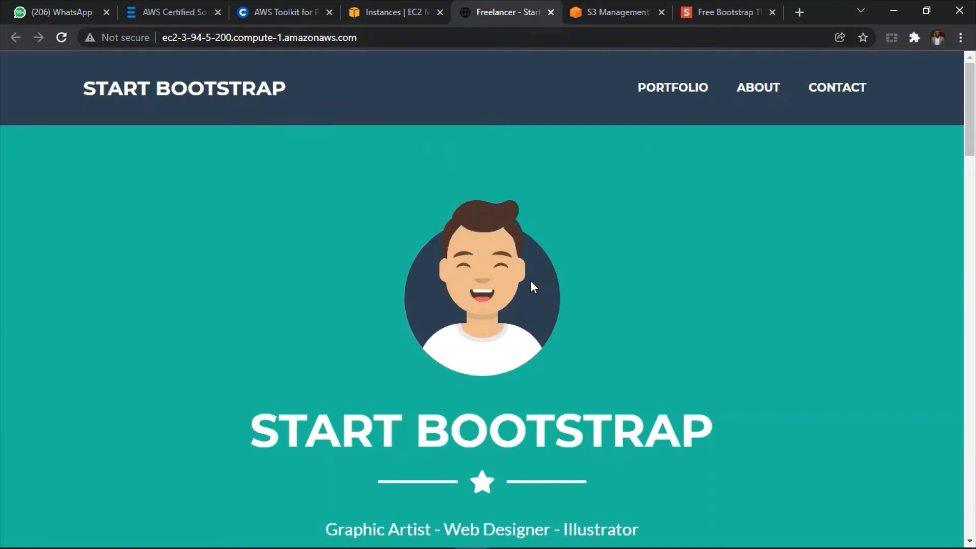
pyautogui.scroll(-15, 562, 163)
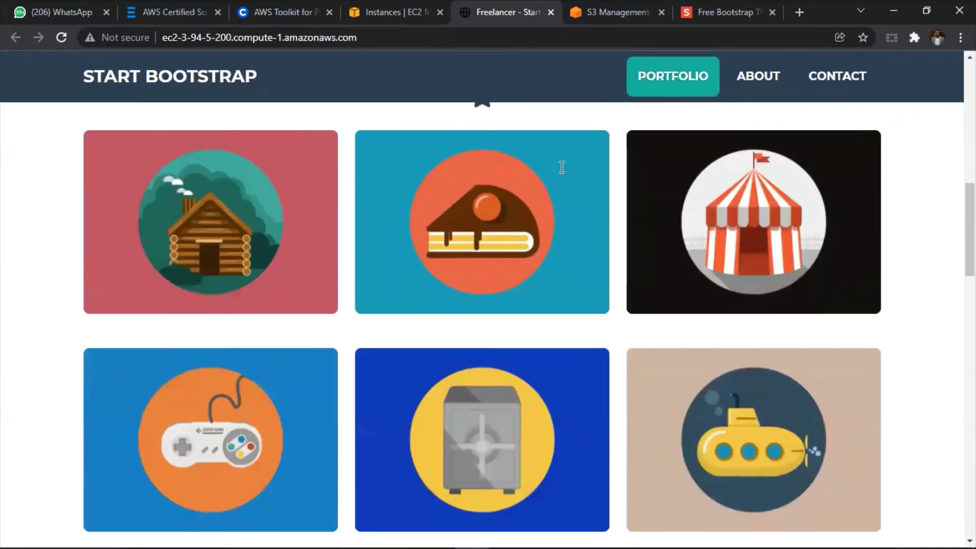
pyautogui.scroll(8, 556, 188)
pyautogui.scroll(5, 555, 178)
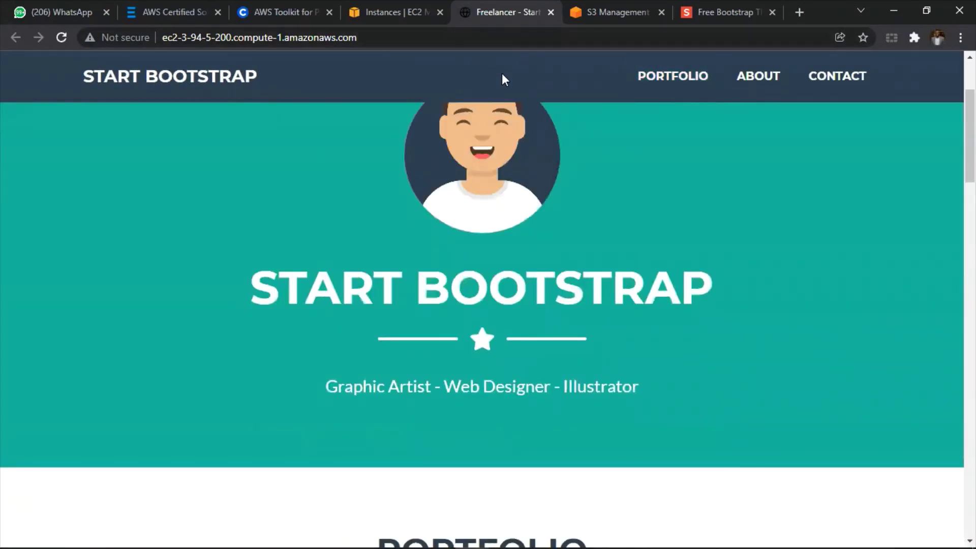